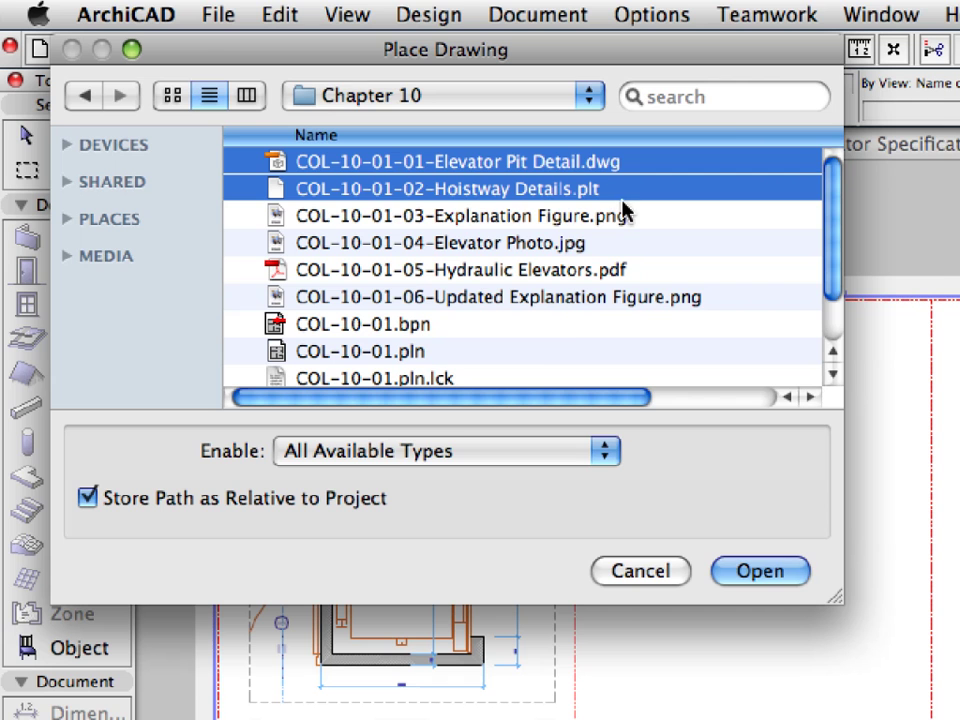
Step: Extend the selection of files to place as drawings through COL-10-01-03-Explanation Figure.png
left_click(630, 216, "shift")
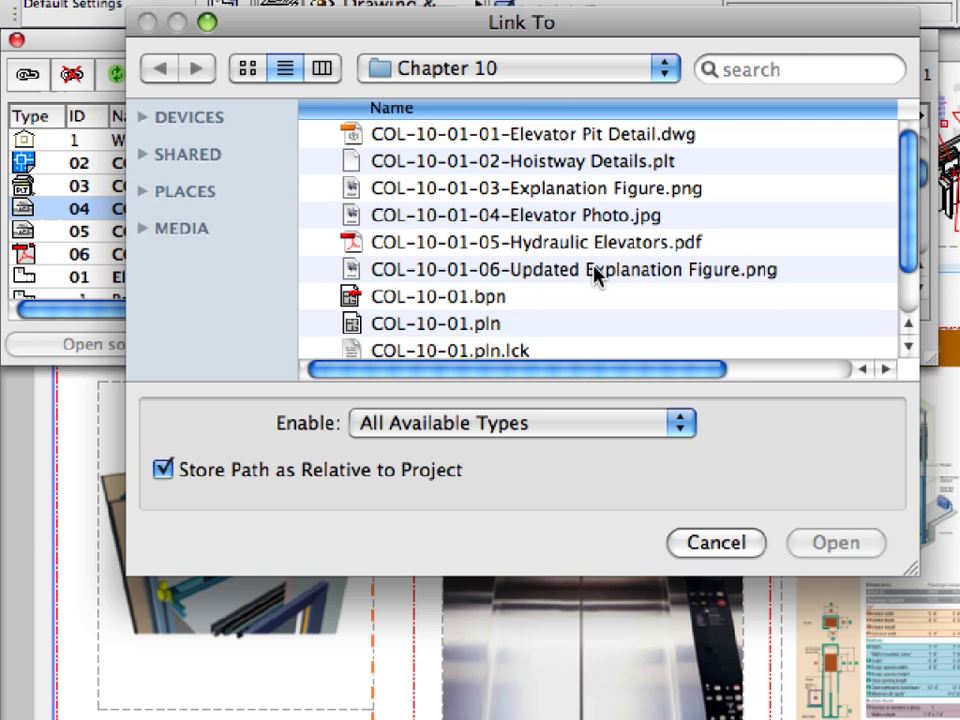
Step: Relink drawing 04 to the file COL-10-01-06-Updated Explanation Figure.png
left_click(596, 272)
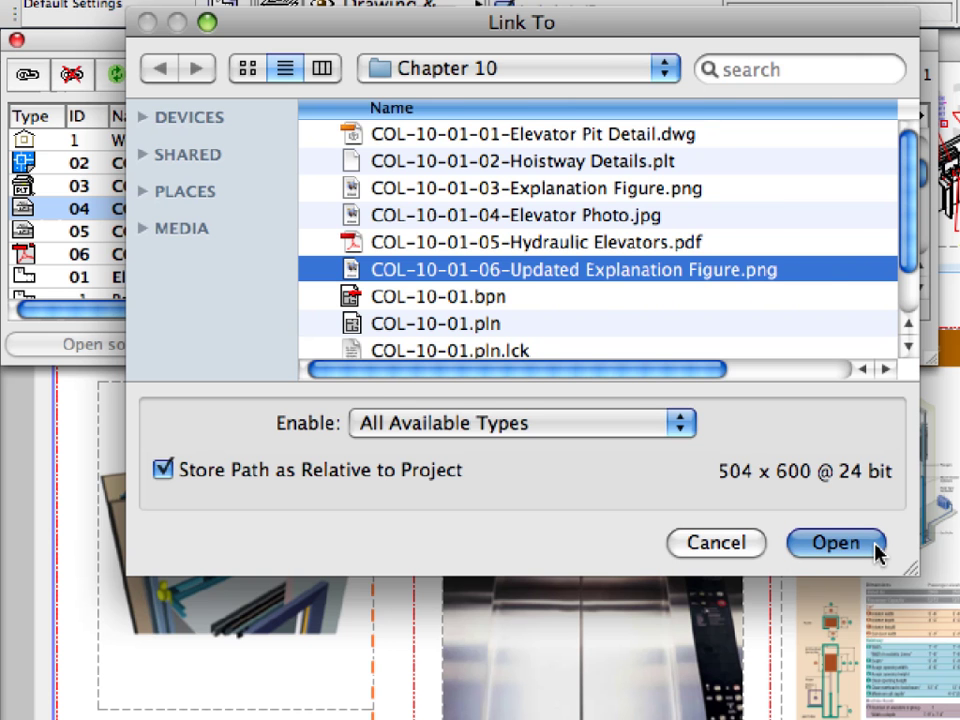
left_click(836, 543)
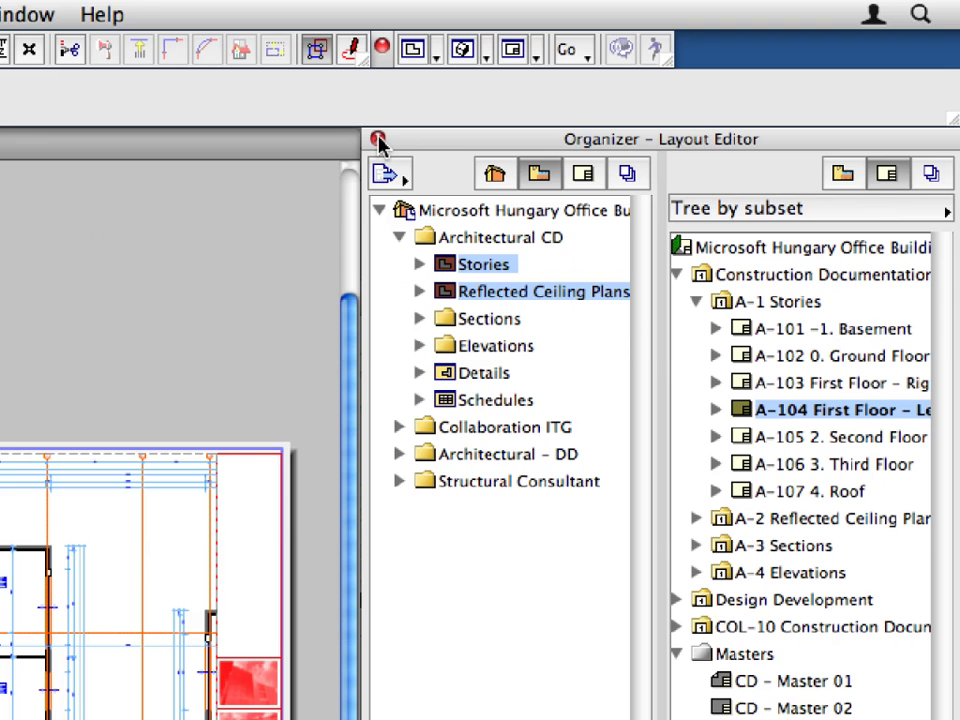
Step: Close the Organizer and show the Navigator palette instead
left_click(380, 143)
left_click(15, 13)
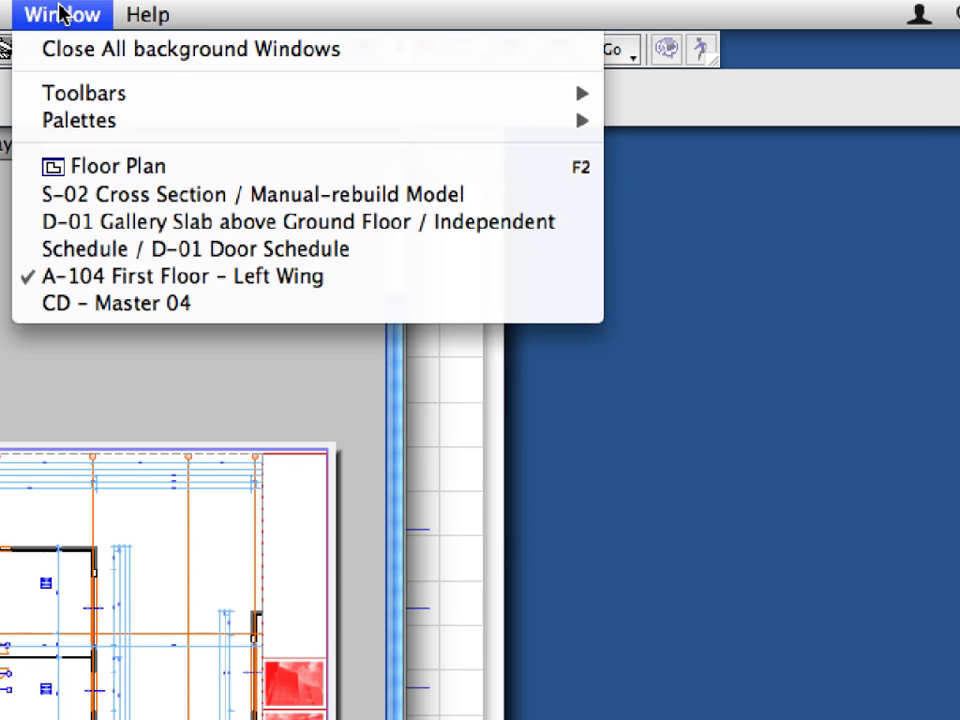
mouse_move(25, 121)
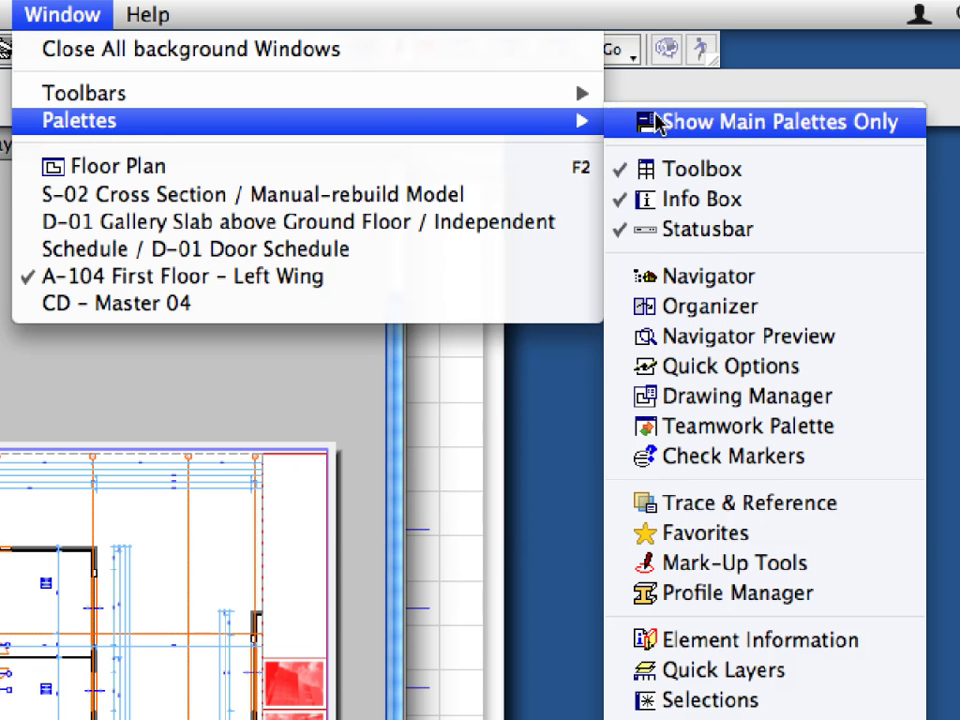
left_click(901, 287)
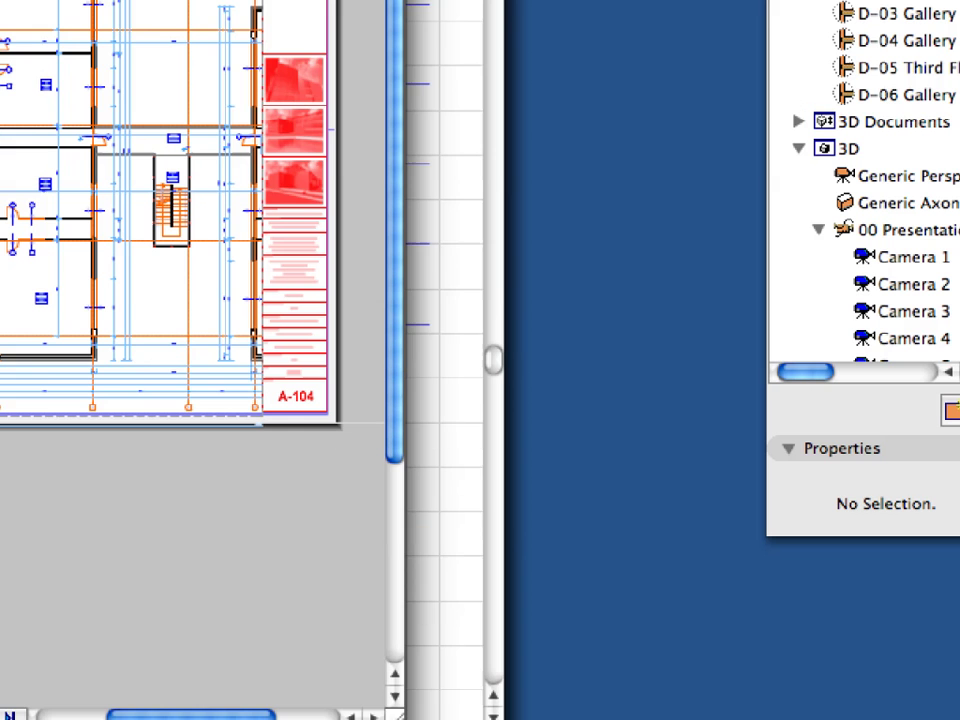
Step: Widen the layout window up to the Navigator and extend the Navigator palette's height
left_click_drag(398, 716, 755, 714)
left_click_drag(954, 529, 957, 714)
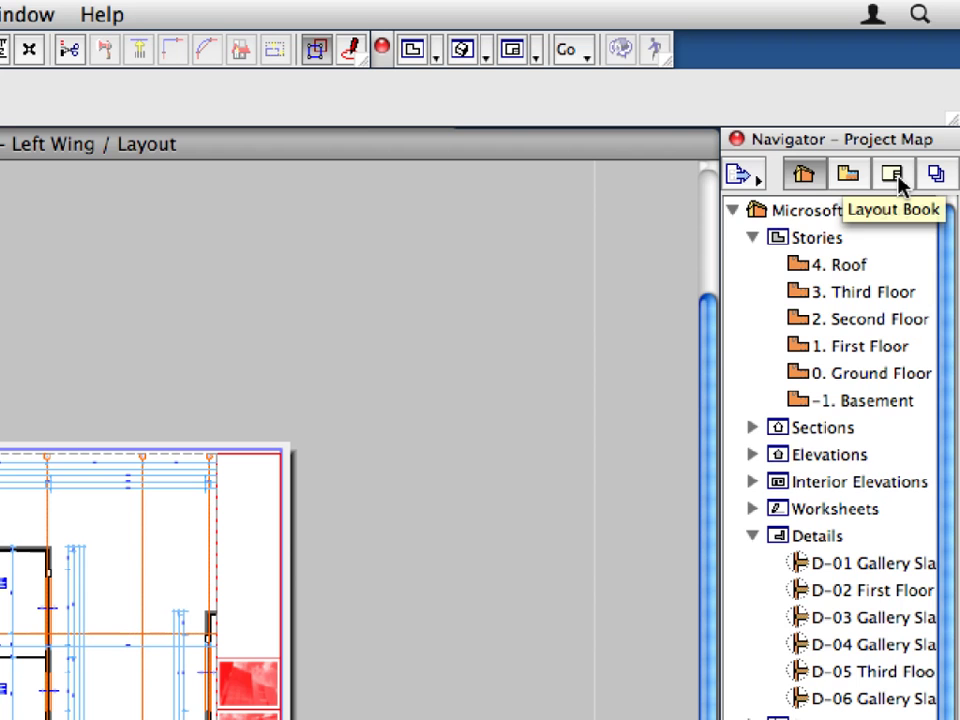
Step: Create a new subset named Specifications under Construction Documentation in the Layout Book
left_click(893, 175)
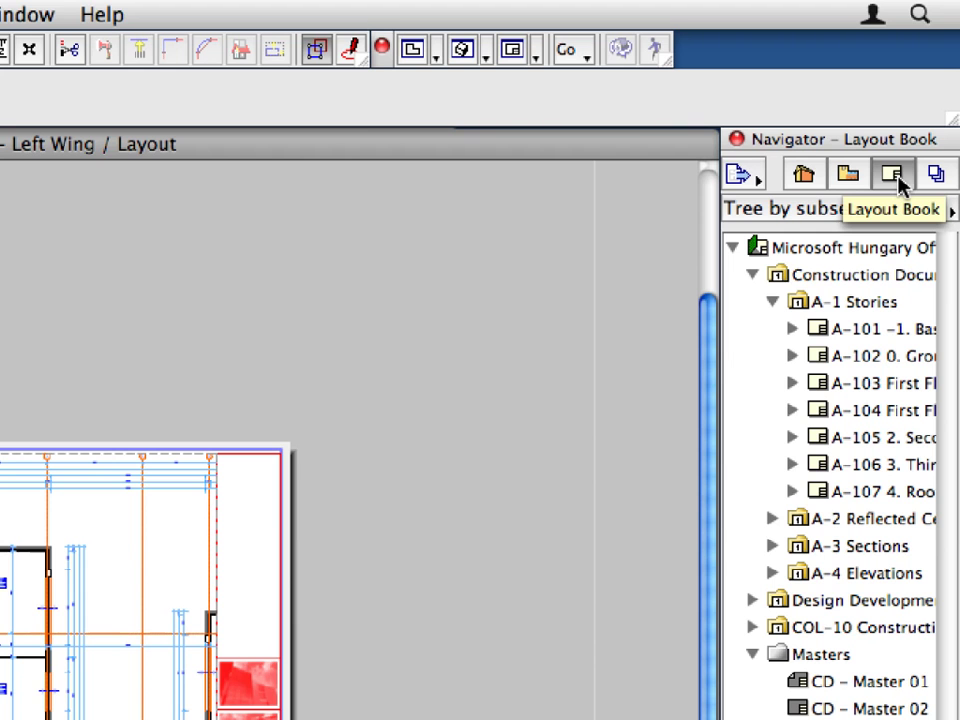
left_click(786, 277)
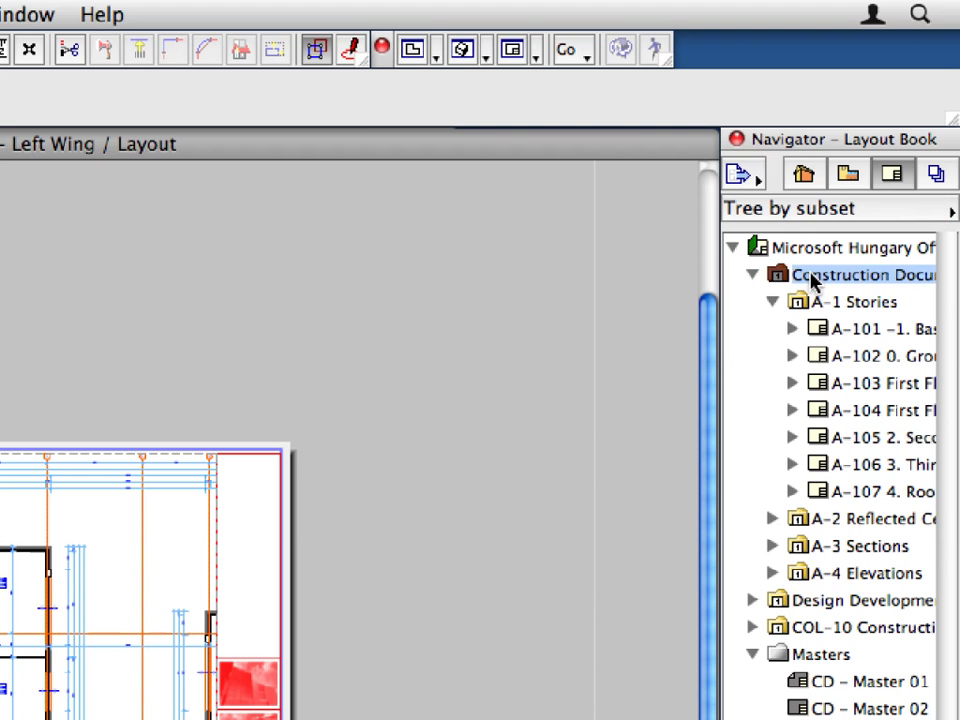
right_click(690, 277)
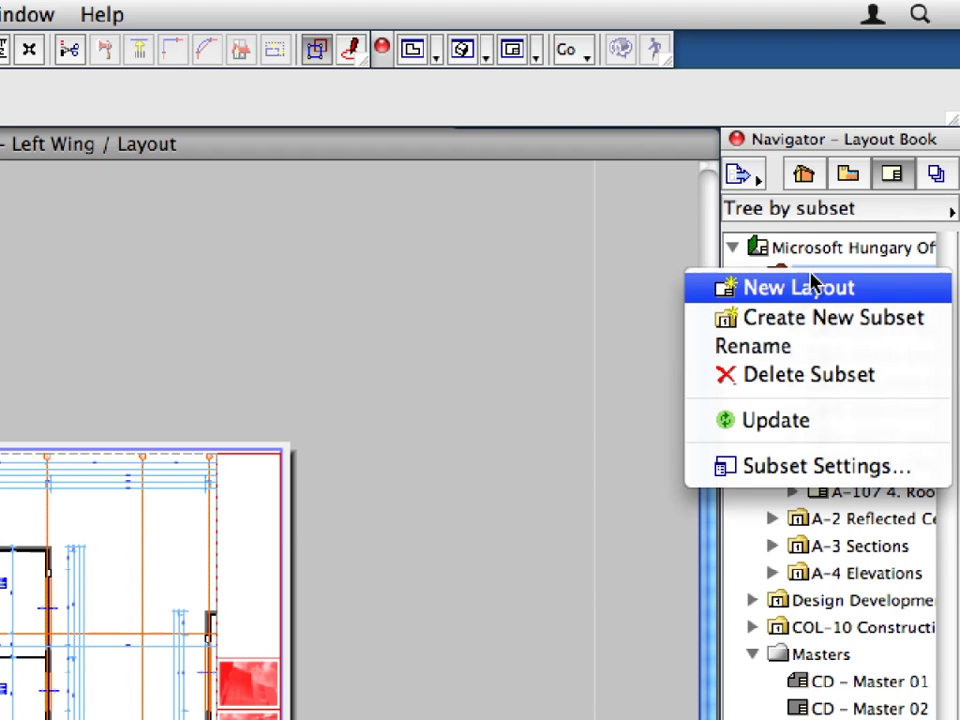
left_click(920, 328)
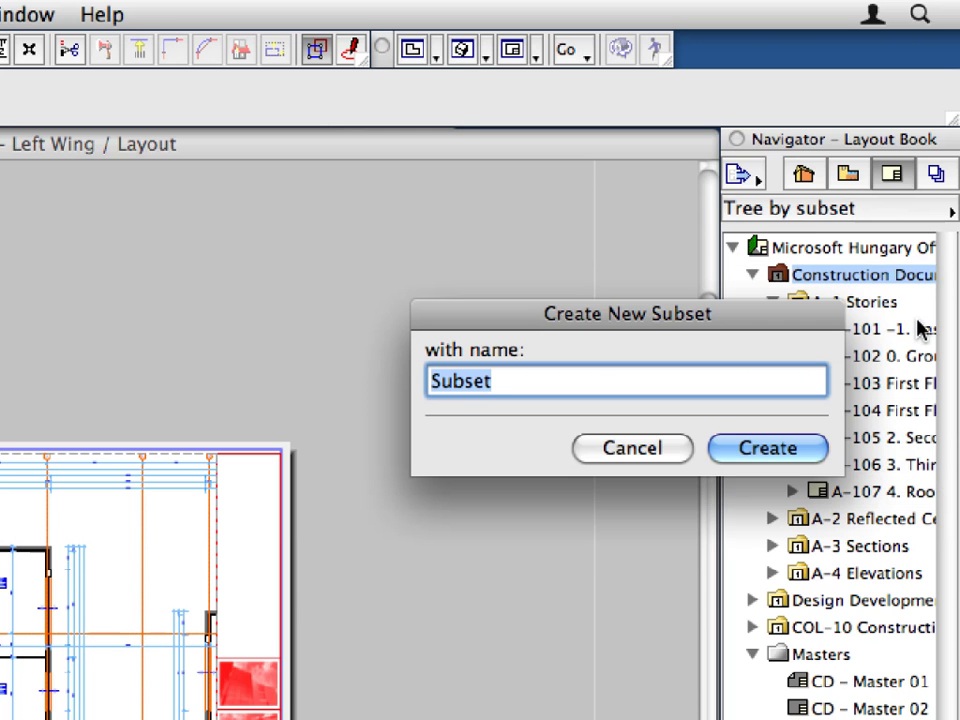
type("Specific")
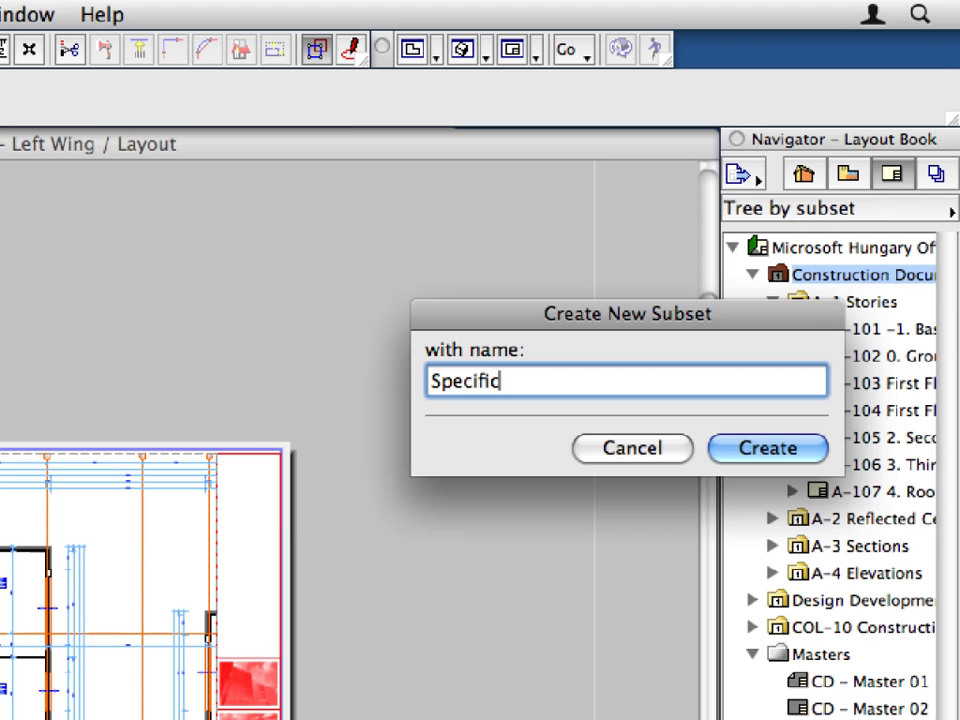
type("ations")
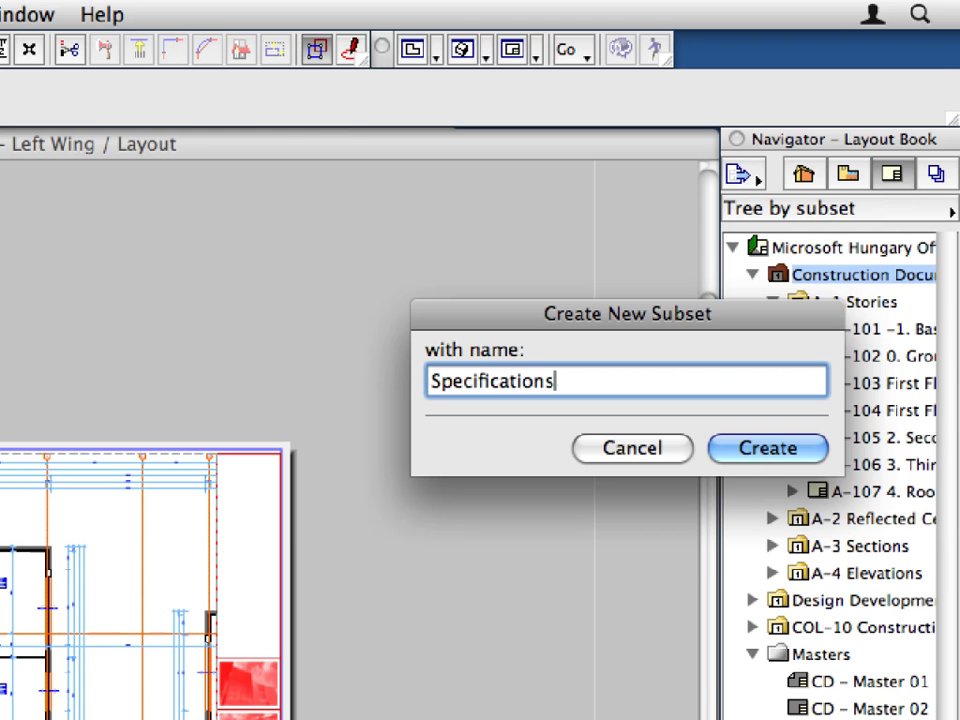
left_click(814, 455)
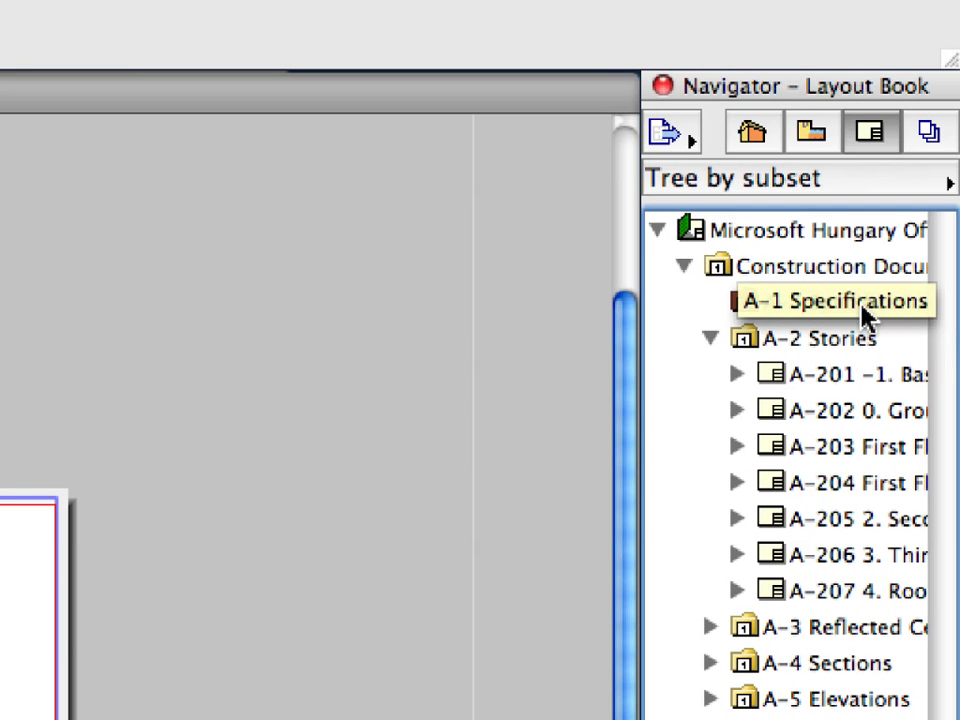
Step: Collapse the Stories subset and move the Specifications subset below Elevations in the Layout Book
left_click(711, 338)
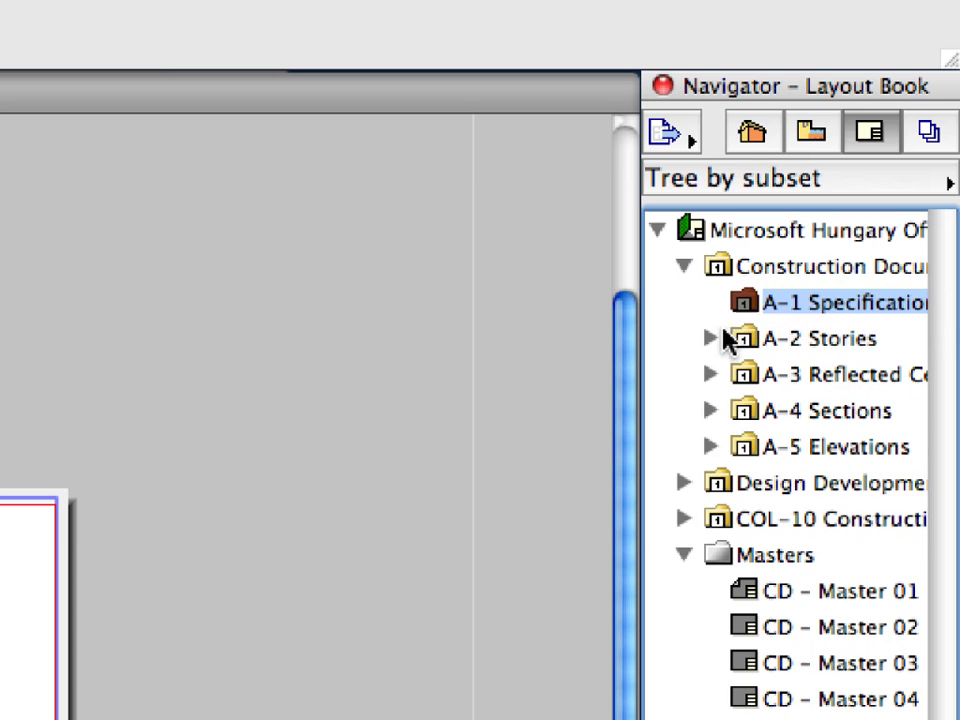
left_click_drag(752, 312, 770, 458)
Step: Create a new layout named Elevator Specifications in the Specifications subset, using the CD - Master 05 master layout
left_click(775, 456)
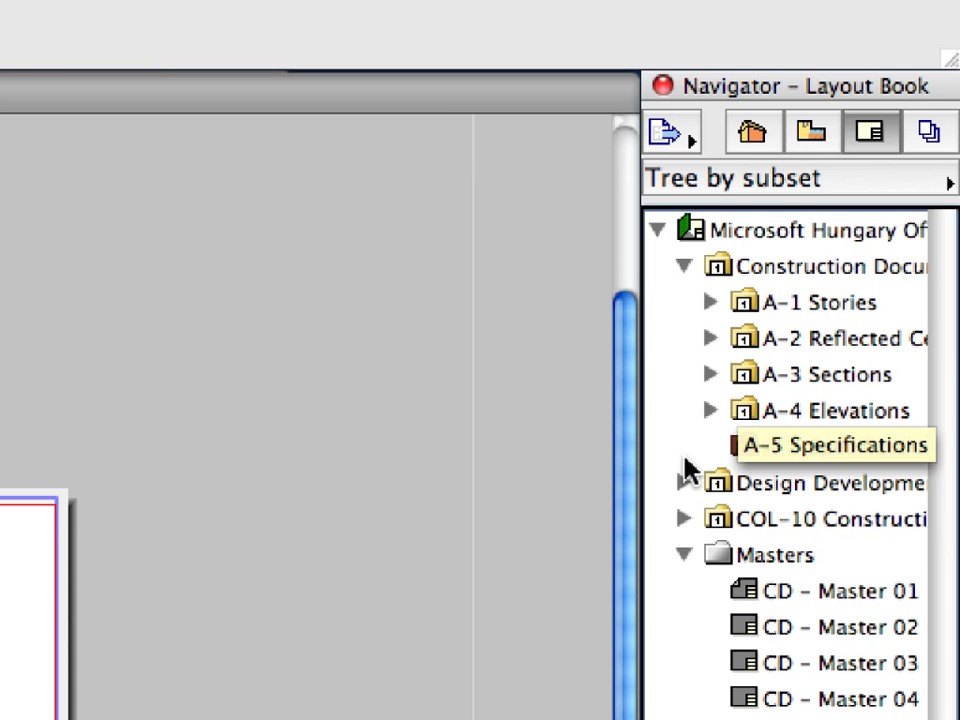
right_click(773, 455)
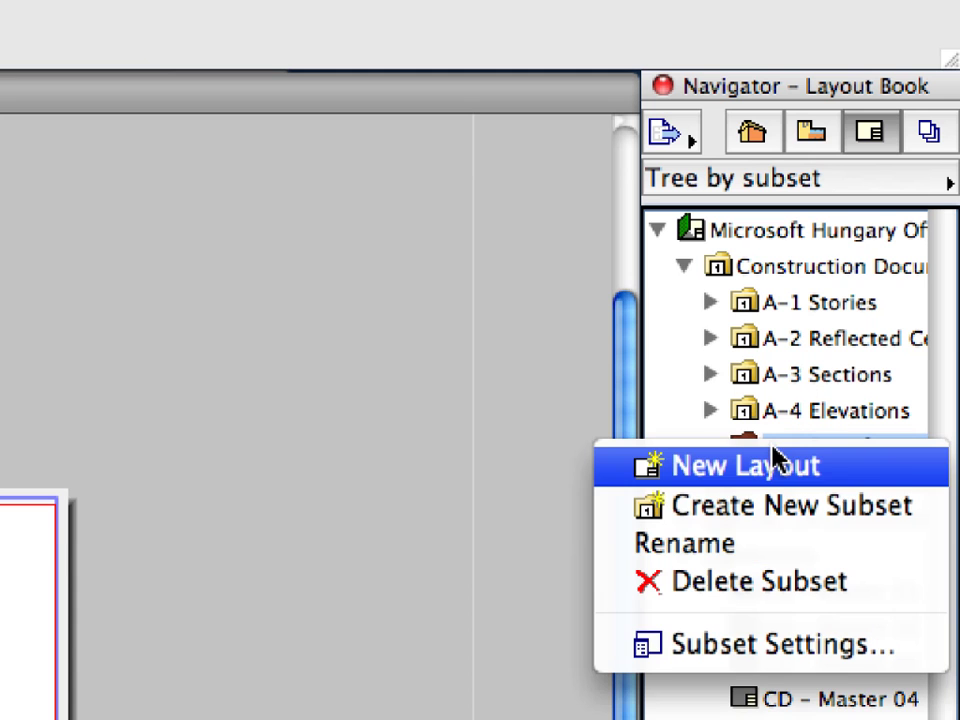
left_click(900, 475)
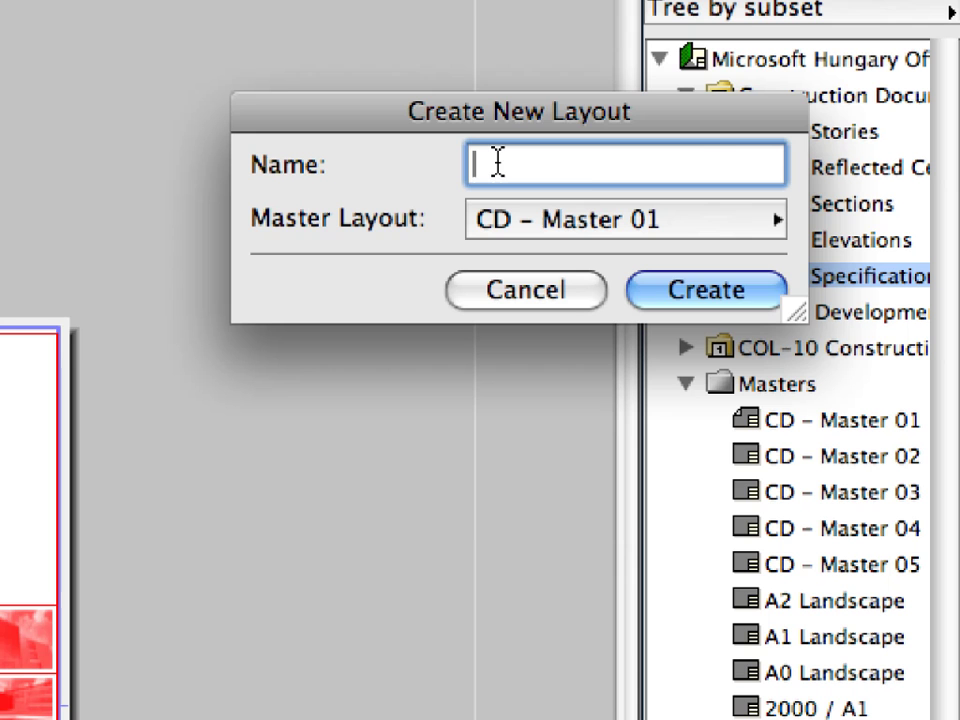
type("Elevator Specifications")
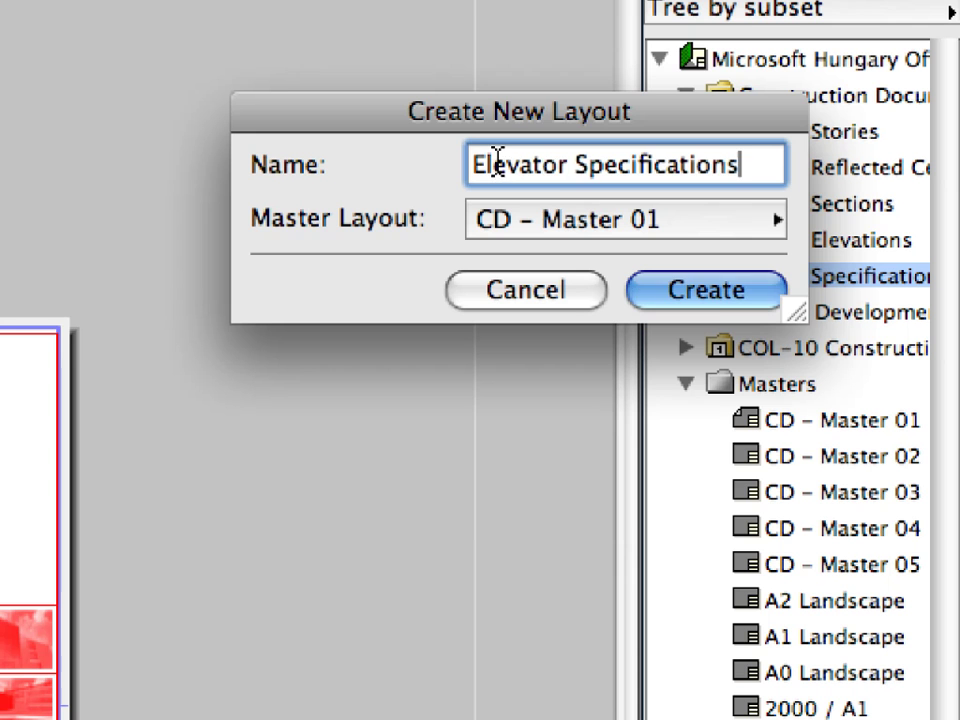
left_click_drag(751, 165, 407, 199)
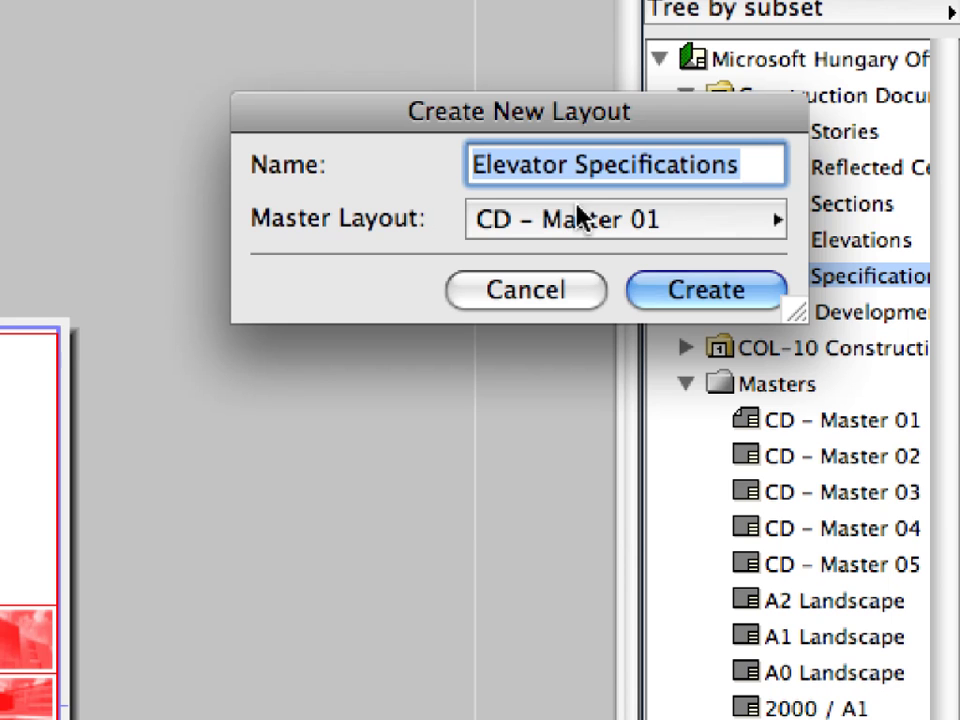
left_click(693, 216)
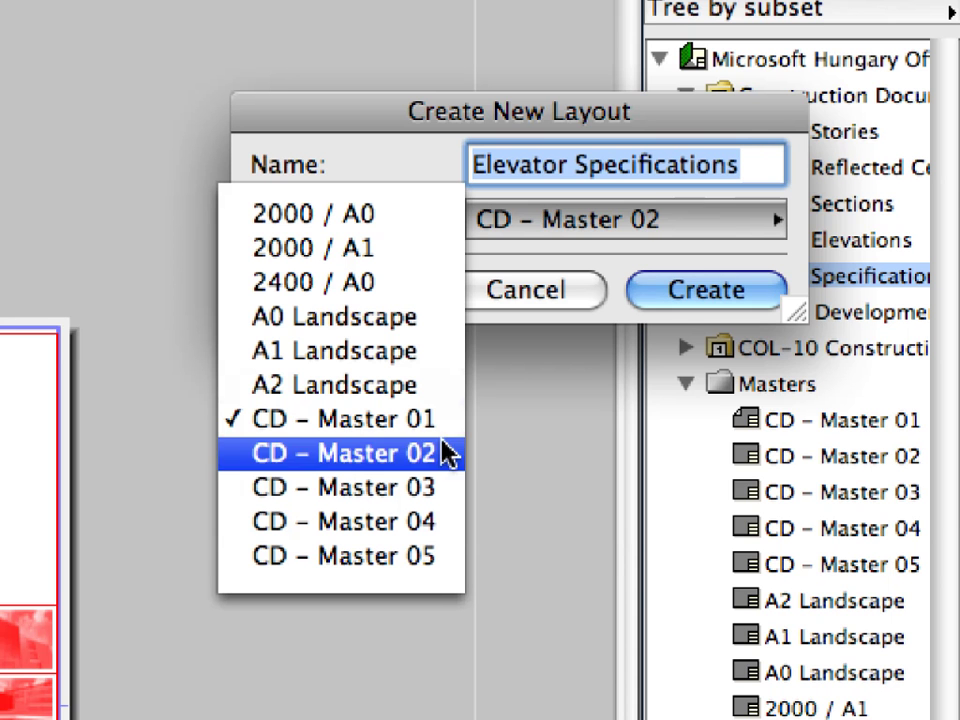
left_click(437, 557)
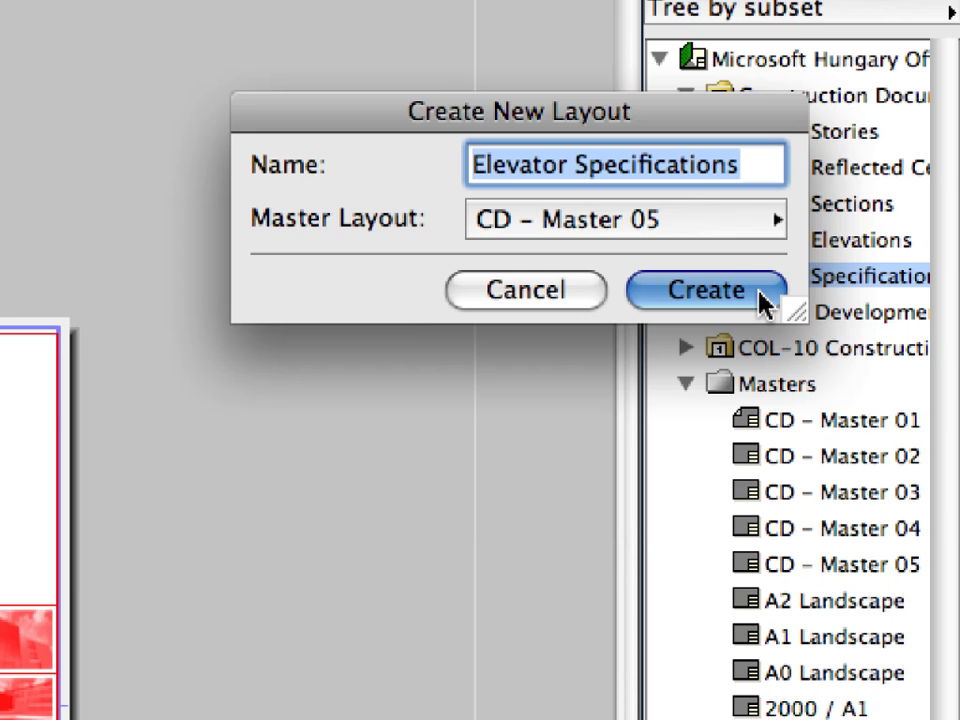
left_click(760, 296)
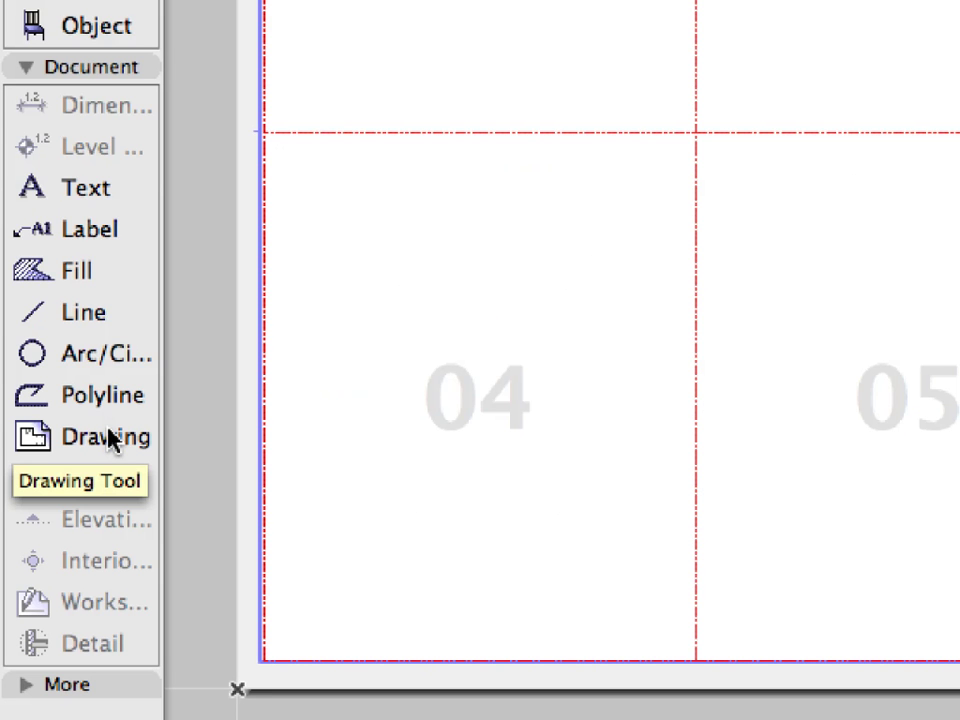
Step: In the Drawing tool's default settings, set Drawing ID to By Layout and Drawing Name to By View: Name only
left_click(104, 437)
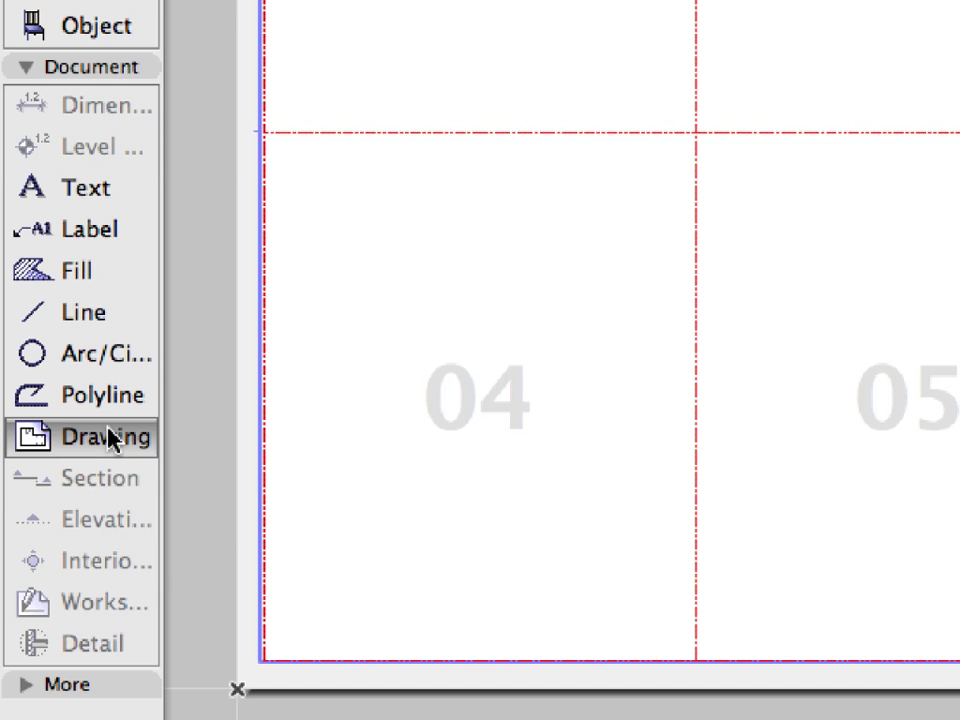
double_click(104, 437)
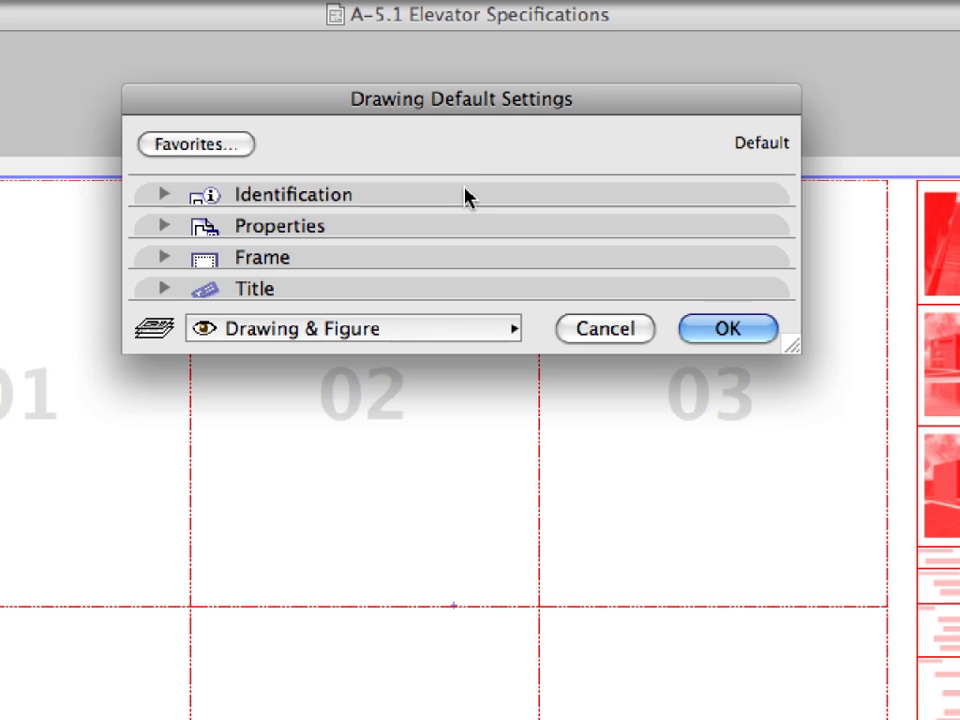
left_click(465, 197)
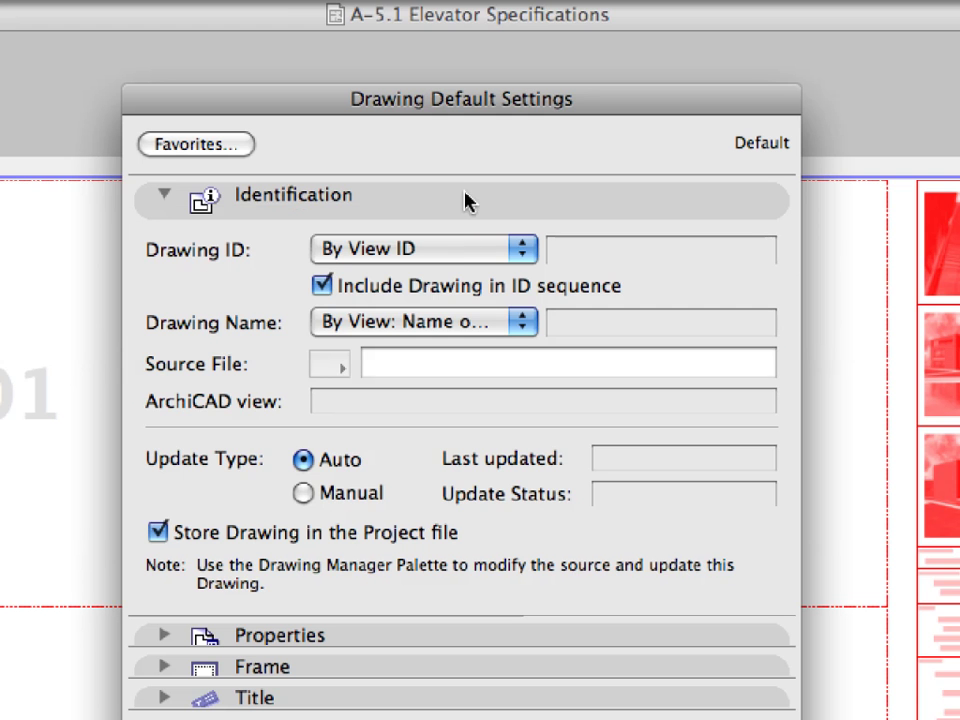
left_click(480, 252)
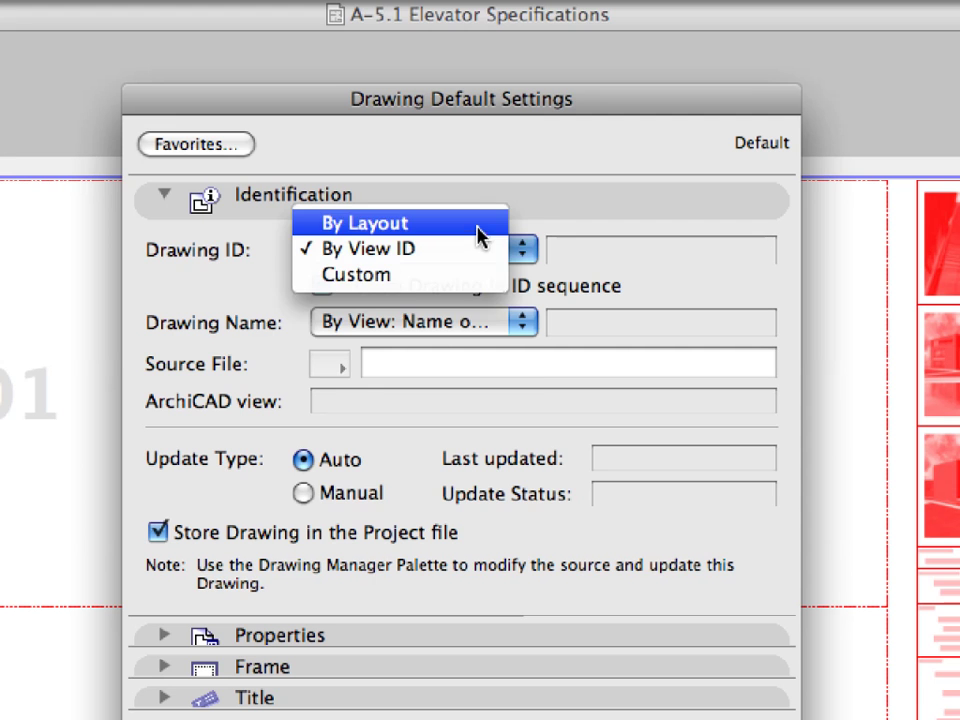
left_click(478, 224)
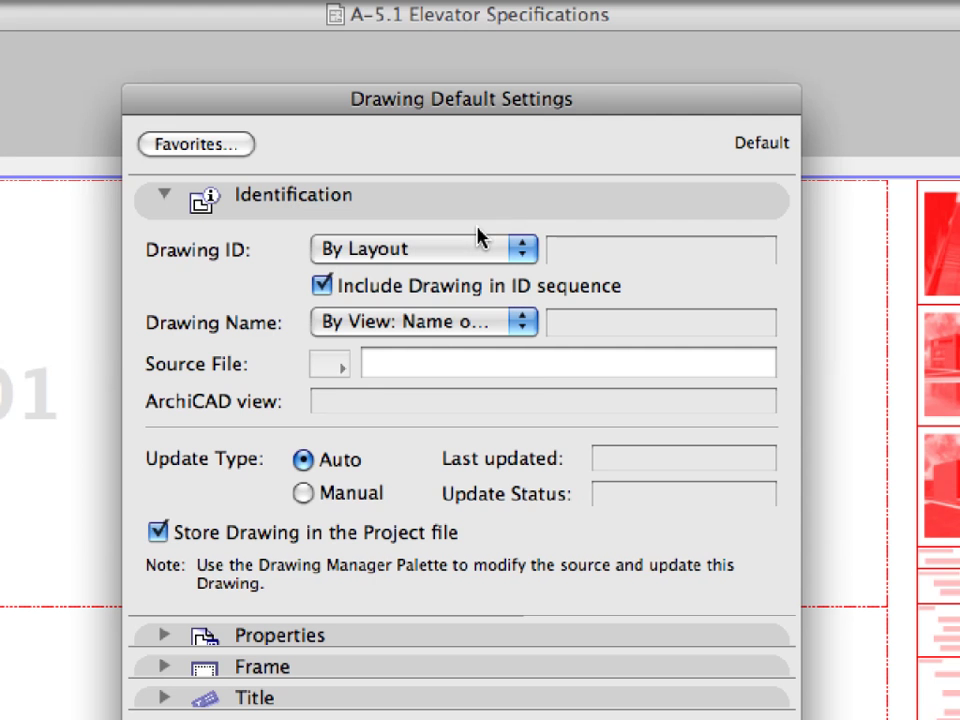
left_click(487, 330)
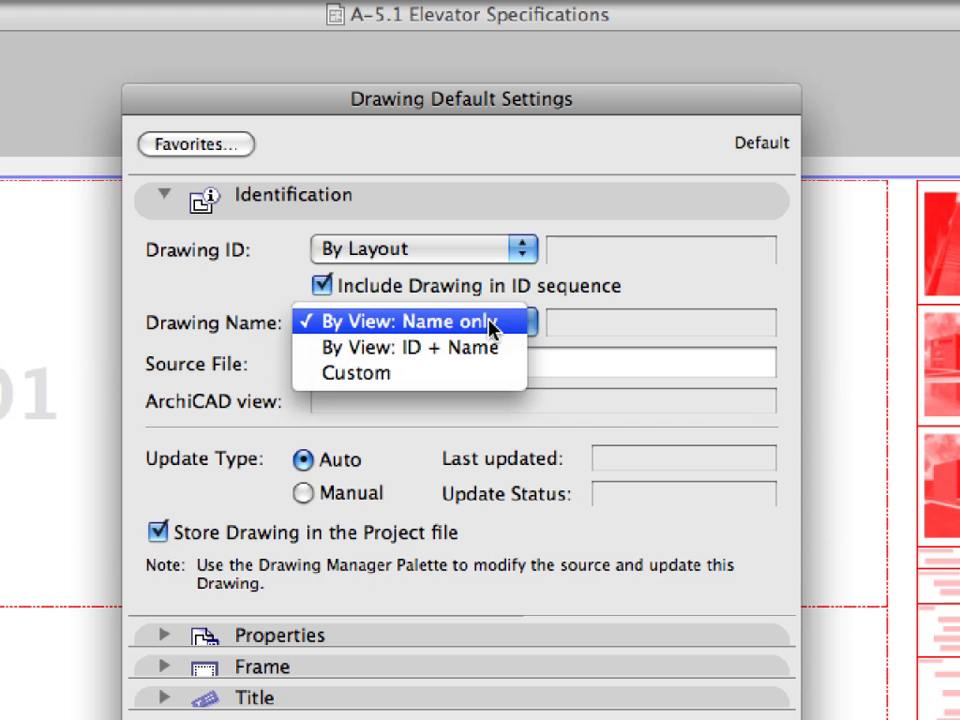
left_click(497, 327)
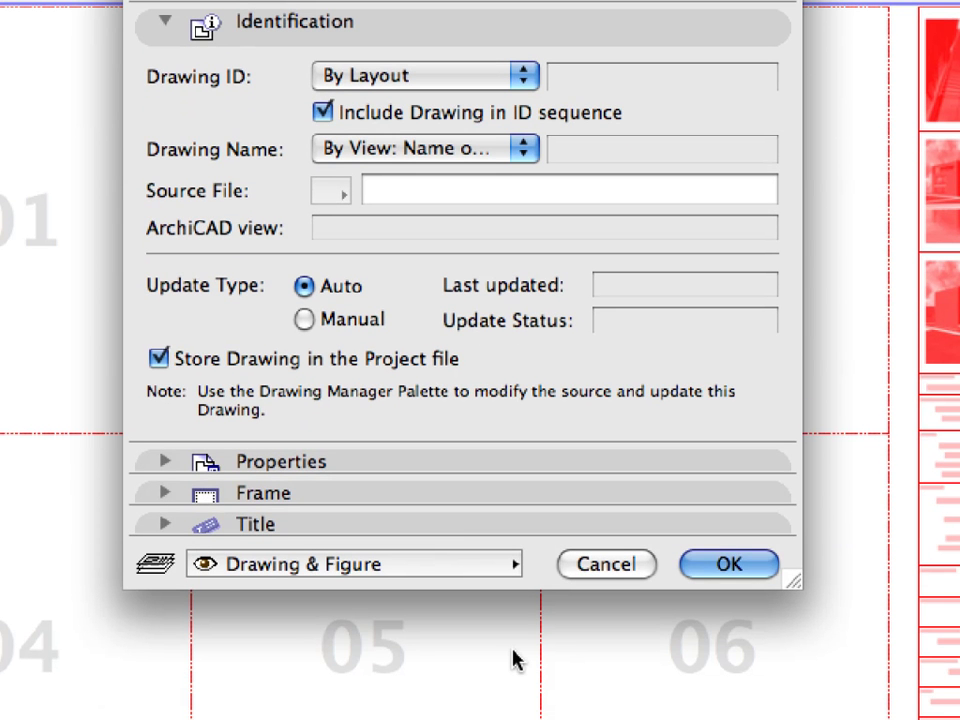
Step: Set the default drawing title to Built-in Drawing Title and accept the Drawing default settings
left_click(478, 526)
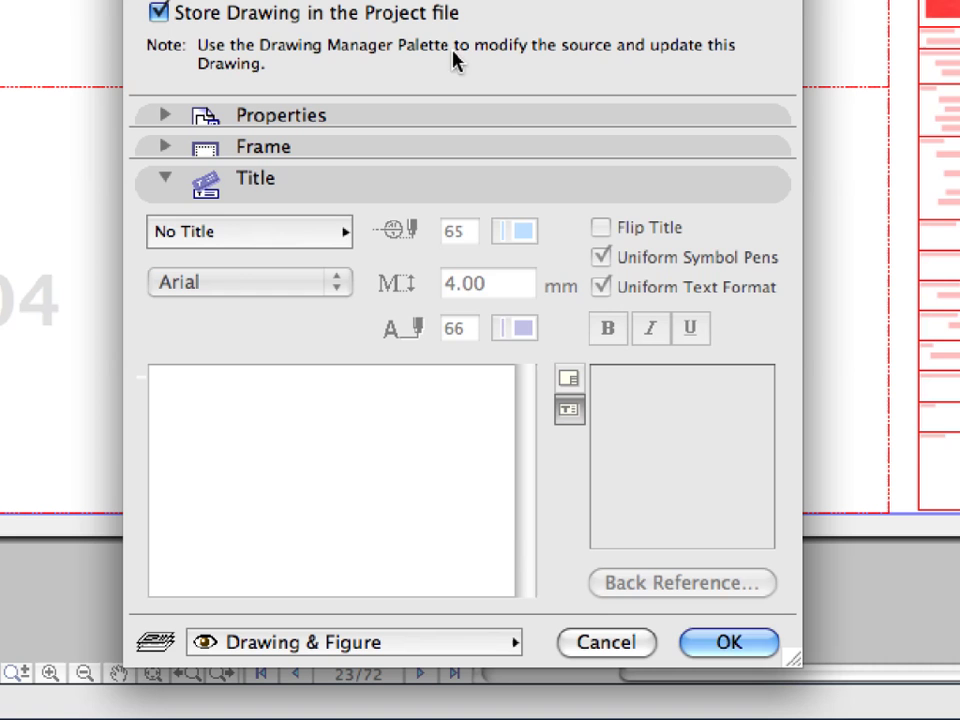
left_click(337, 230)
left_click(484, 247)
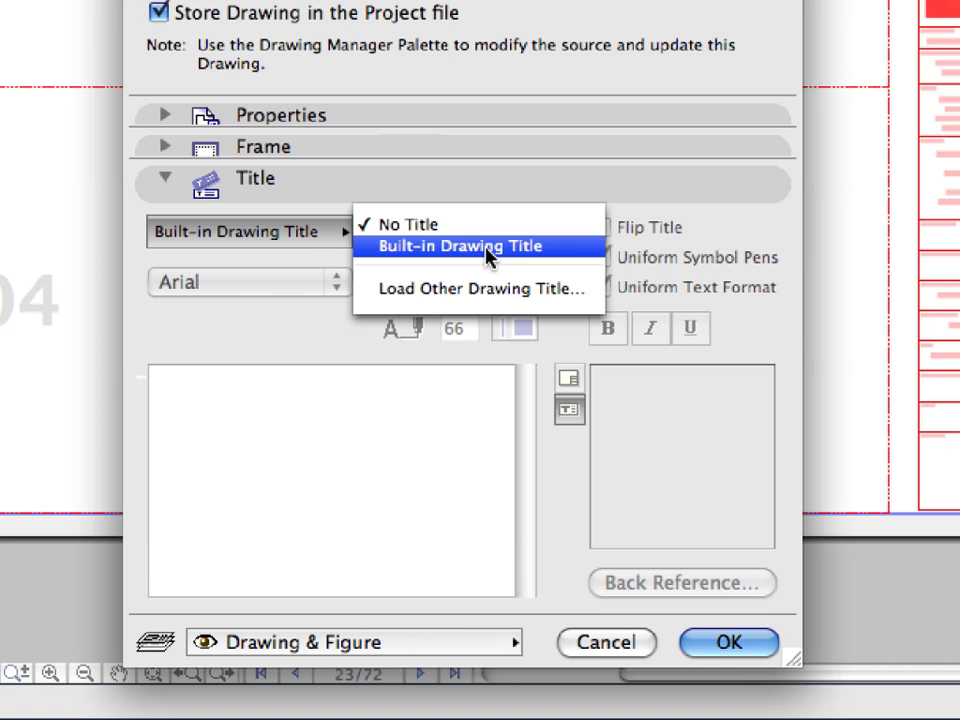
left_click(570, 256)
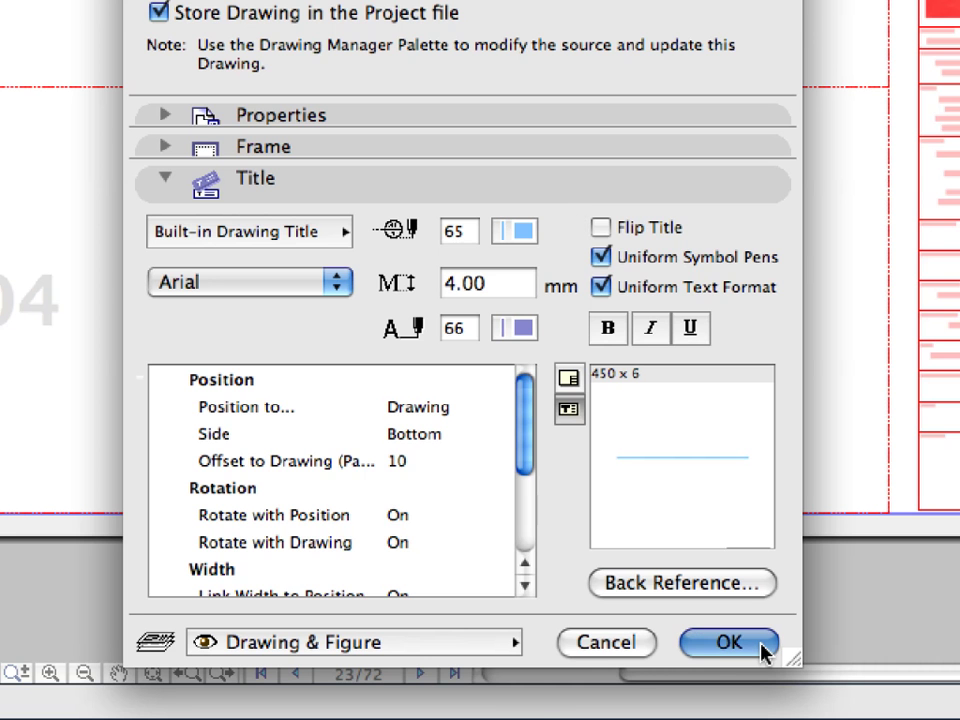
left_click(765, 650)
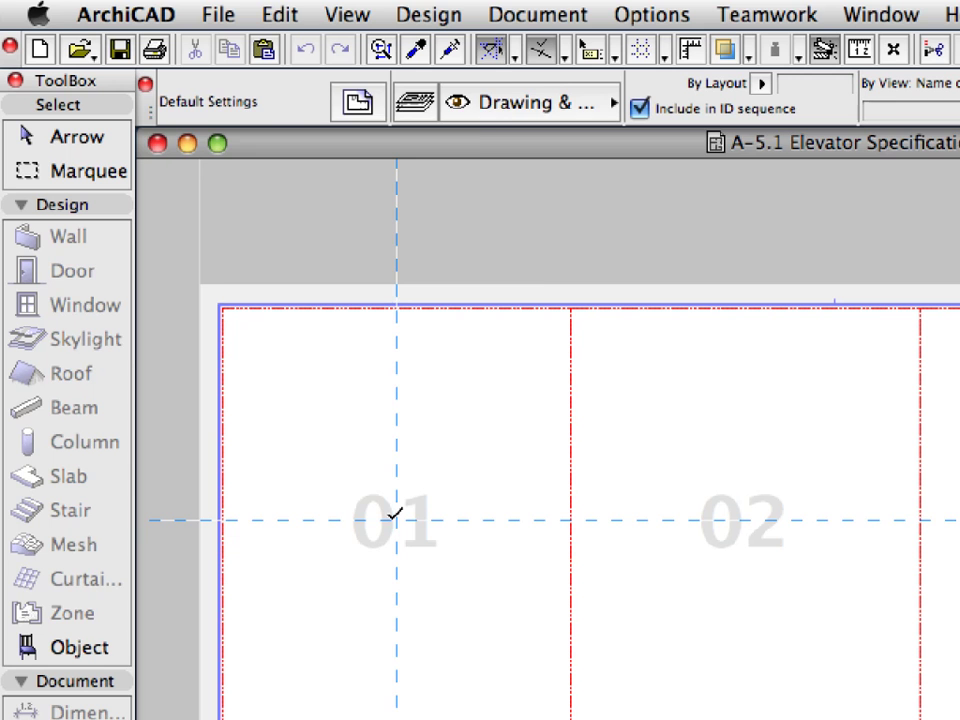
Step: Start placing a drawing at the centre of grid cell 01 and link it to an internal View
left_click(396, 514)
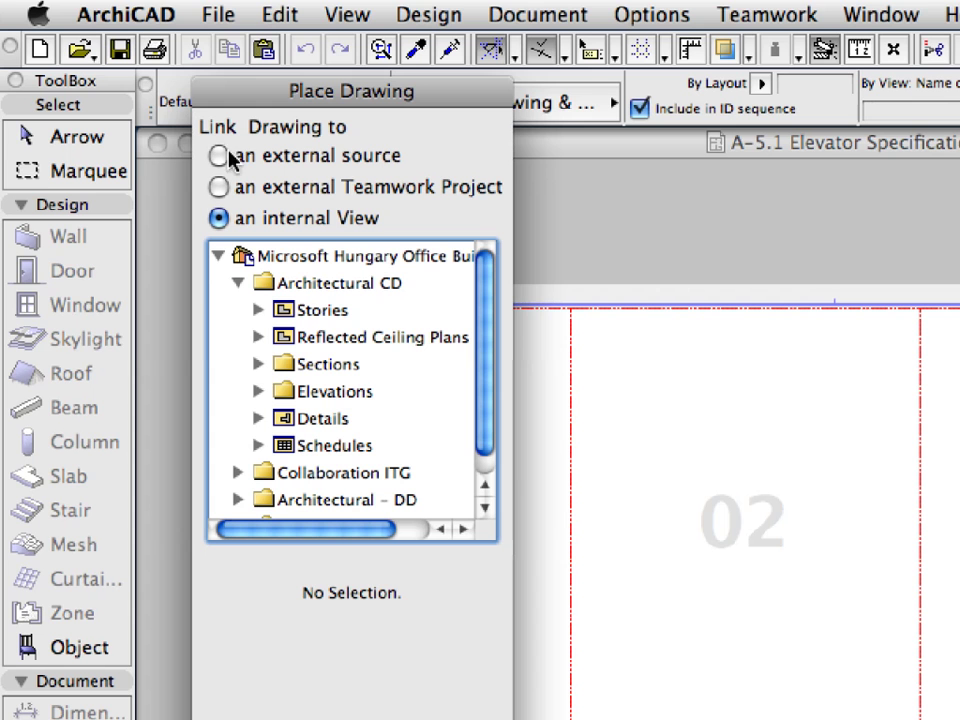
left_click(311, 165)
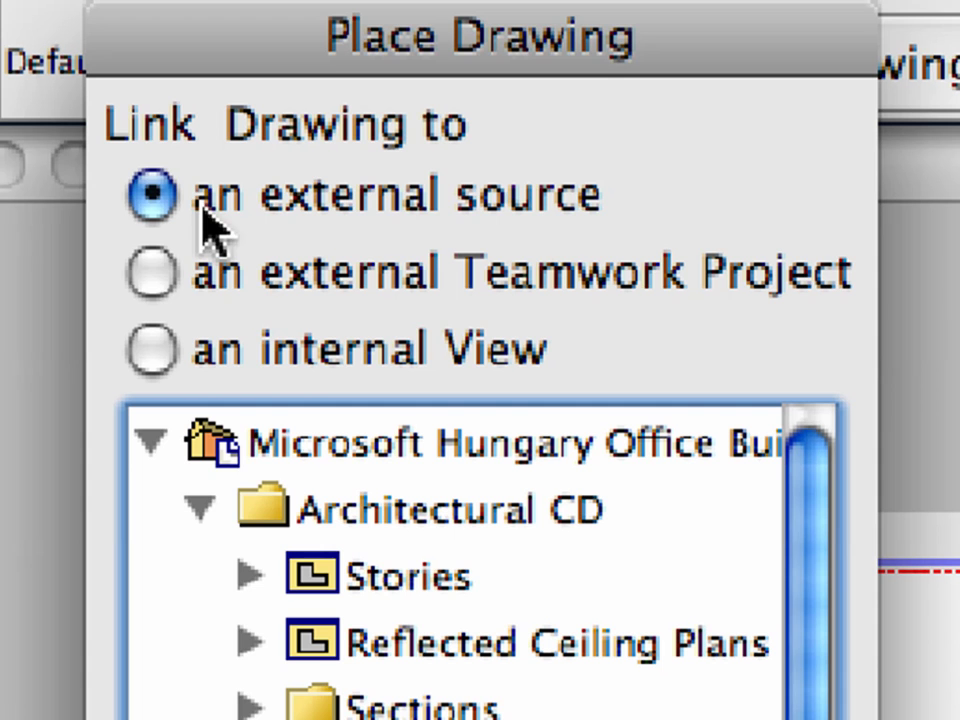
left_click(186, 276)
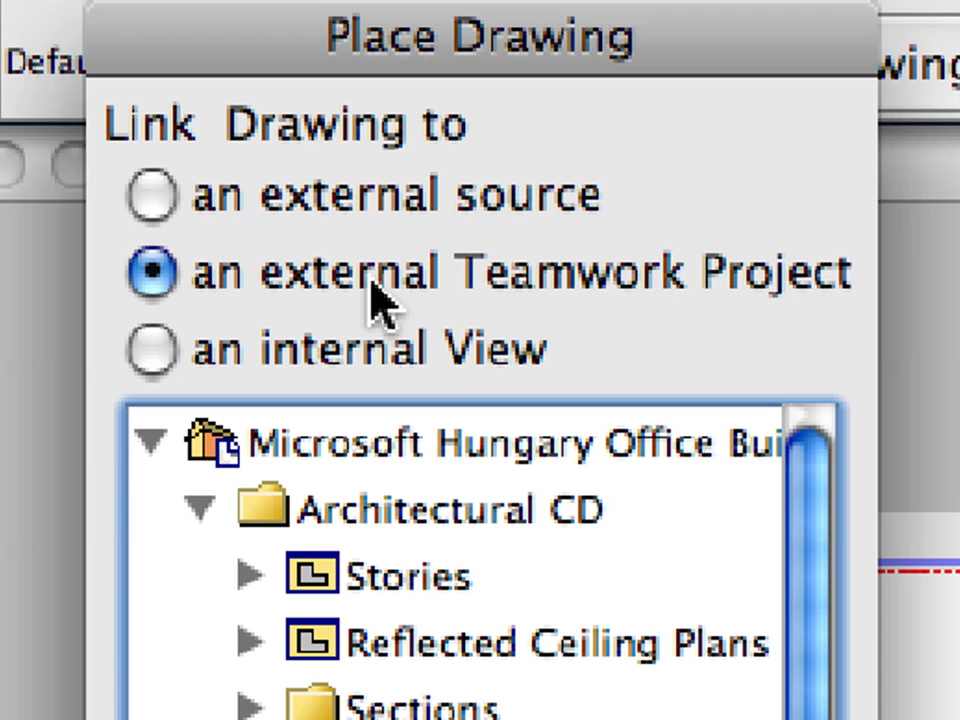
left_click(432, 348)
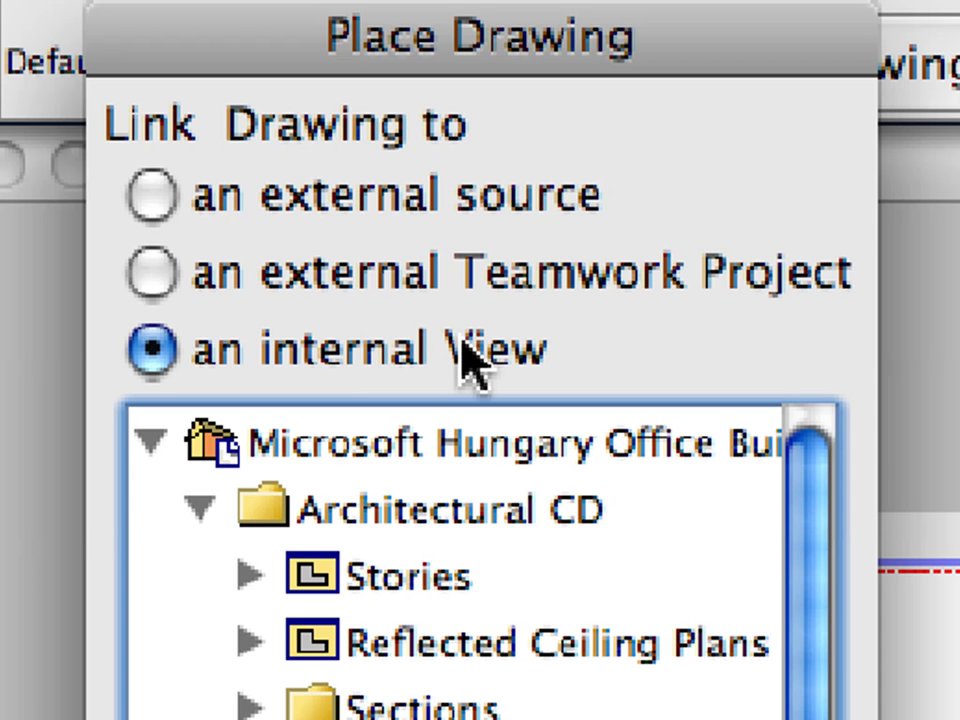
Step: Place the 10.2.1 Elevator View from Chapter 10 of the Collaboration ITG folder on the layout
left_click(202, 510)
left_click(198, 576)
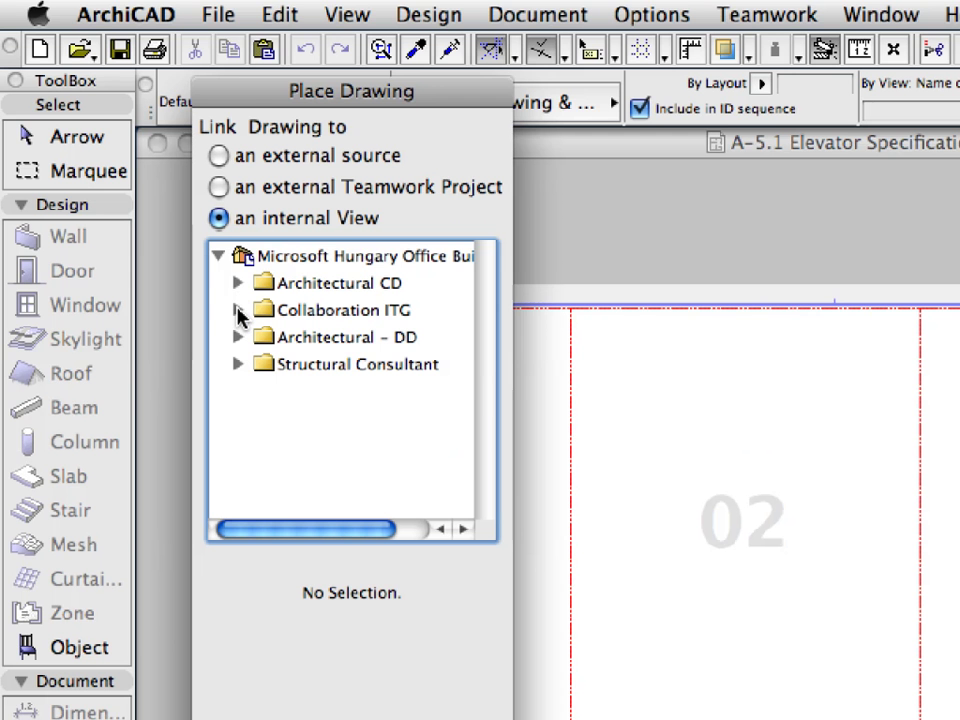
left_click(198, 576)
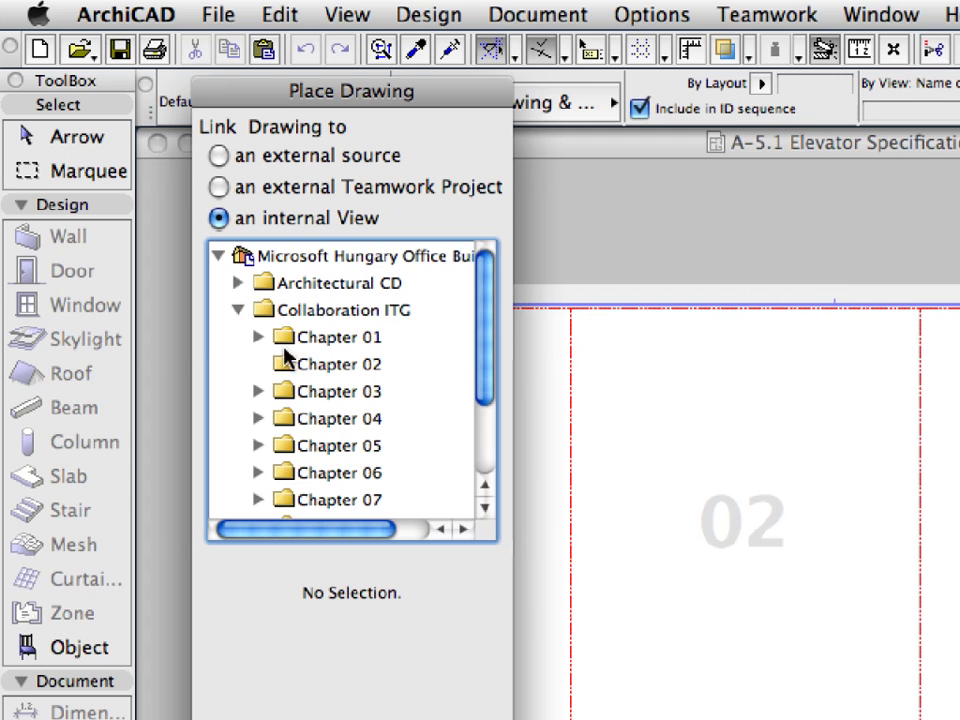
scroll(290, 370, "down", 3)
left_click(258, 446)
scroll(315, 448, "down", 5)
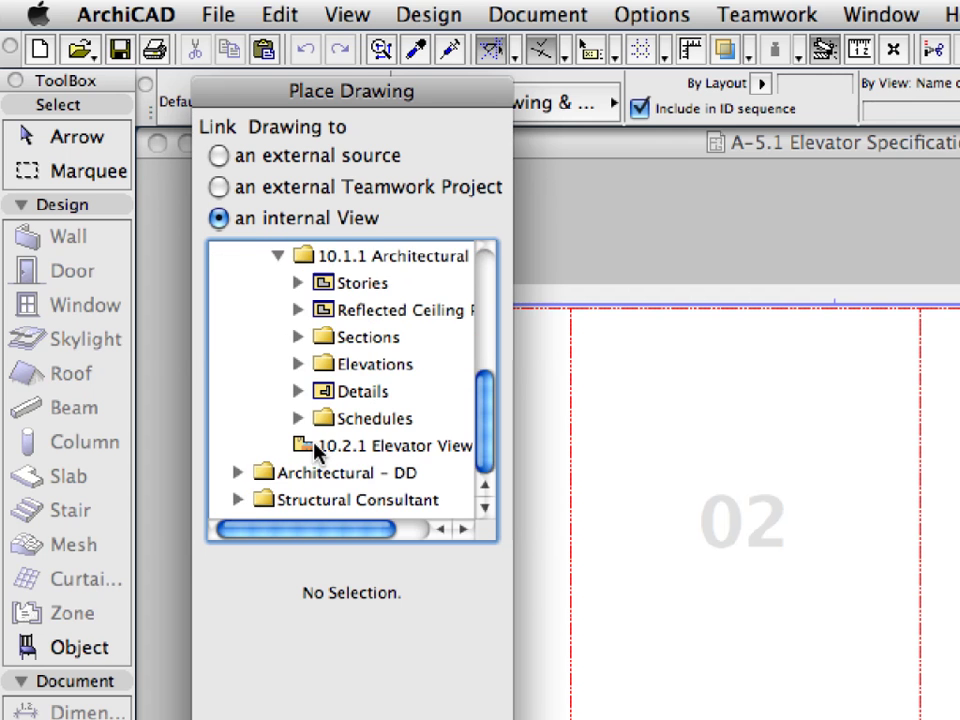
scroll(315, 448, "up", 1)
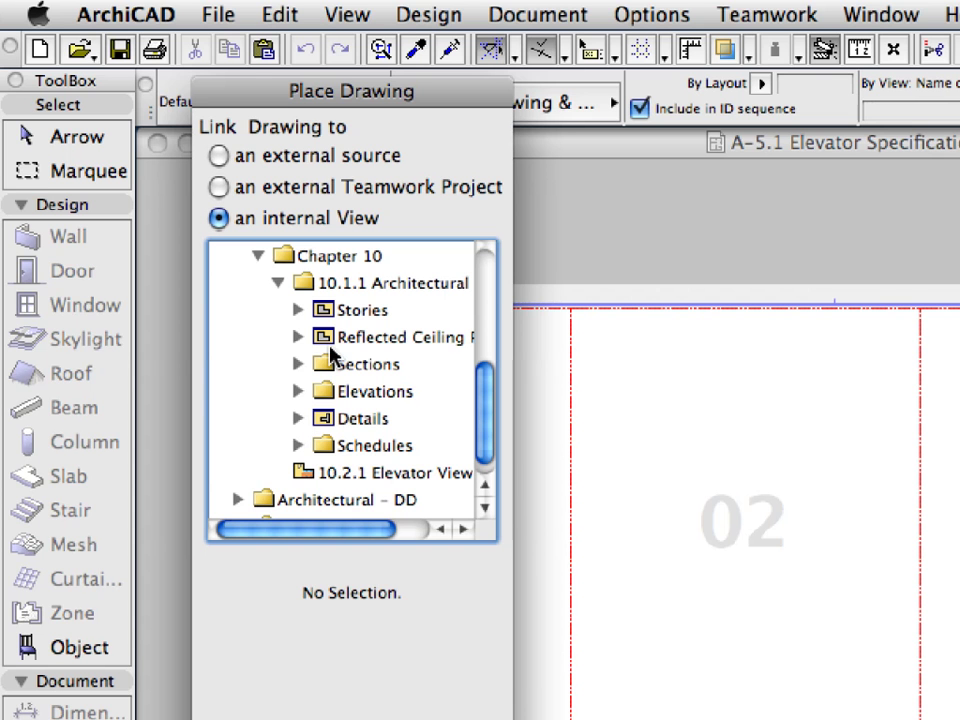
left_click(360, 472)
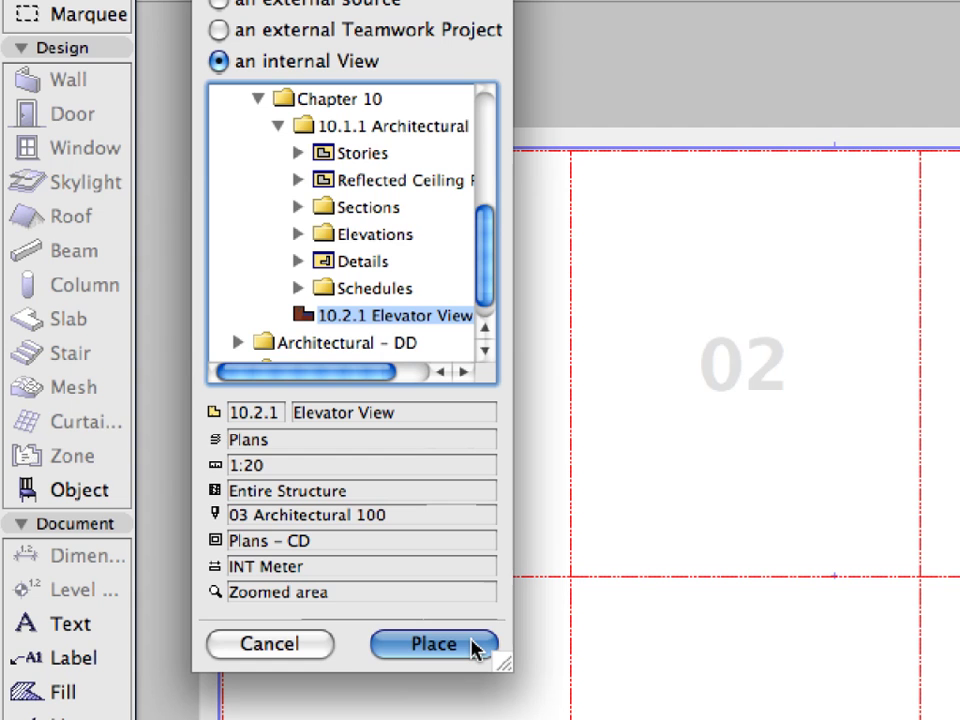
left_click(433, 644)
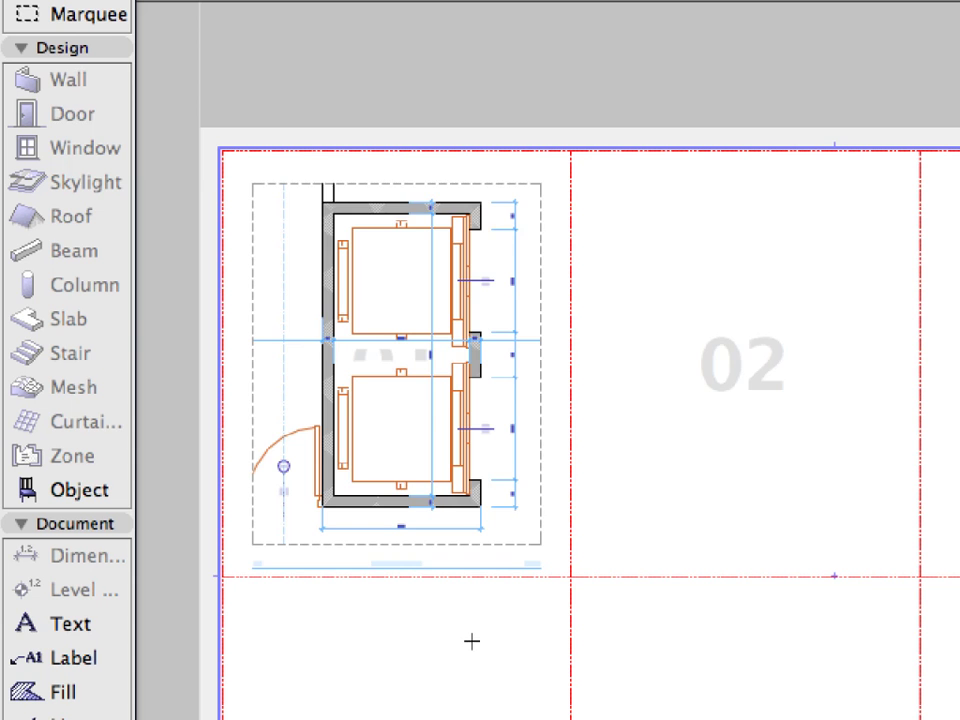
Step: Offset the right frame edge of the placed Elevator View drawing slightly outward and deselect the drawing
scroll(459, 636, "up", 3)
scroll(390, 596, "up", 2)
middle_click_drag(378, 530, 533, 492)
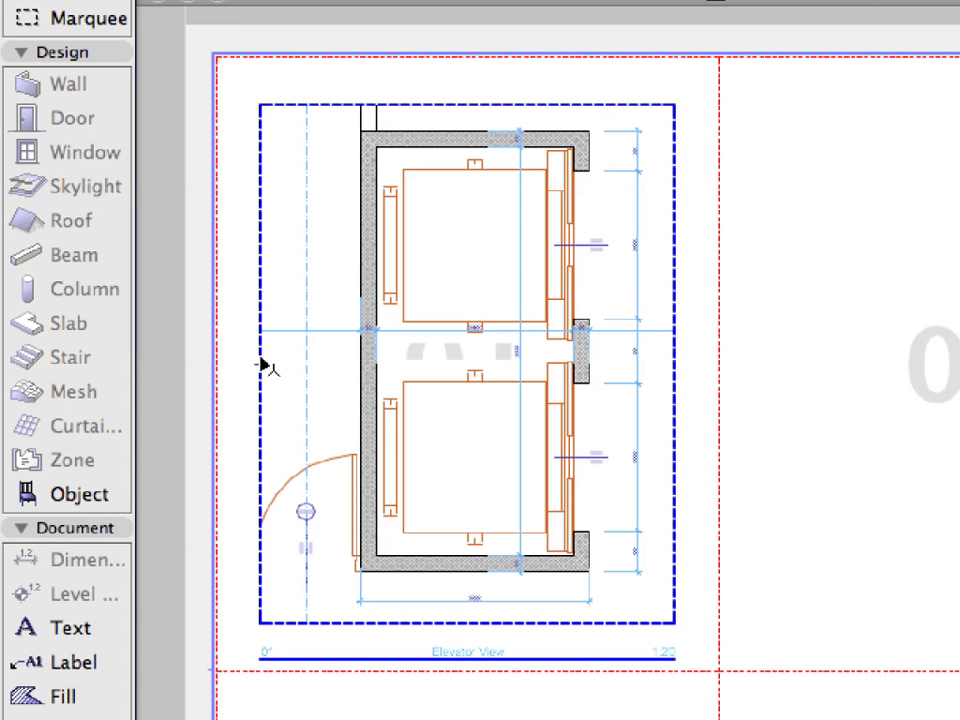
left_click(262, 365)
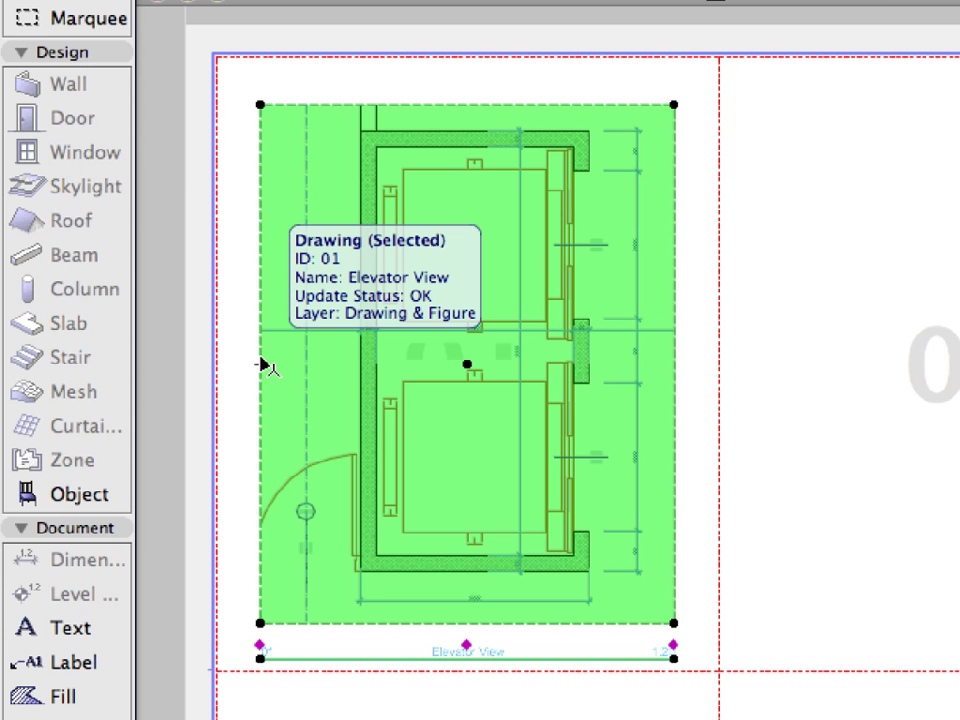
left_click(675, 300)
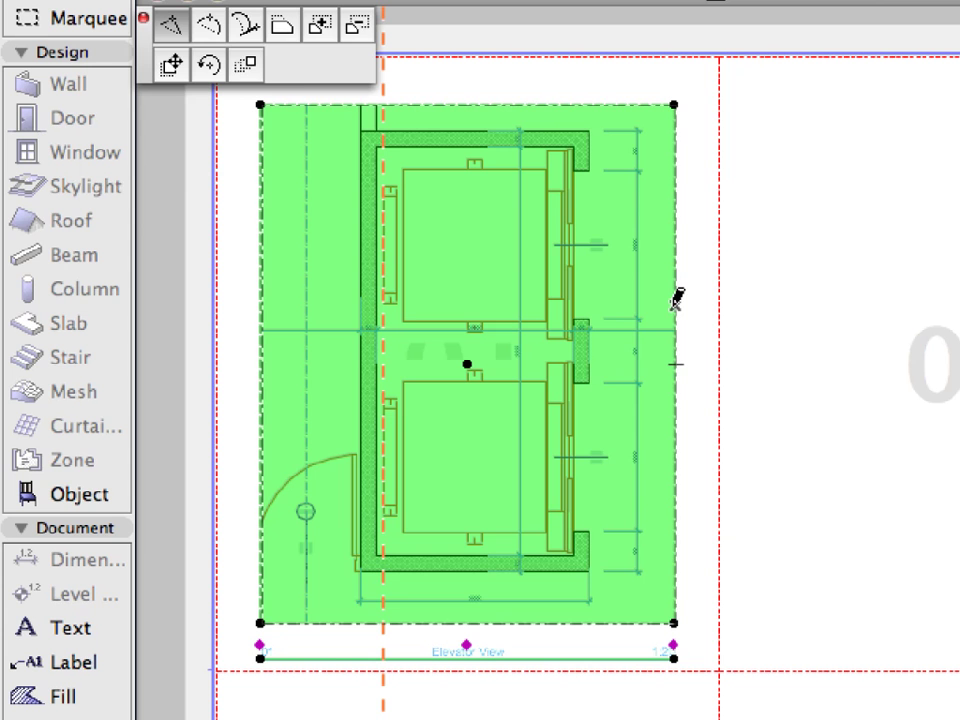
left_click(290, 40)
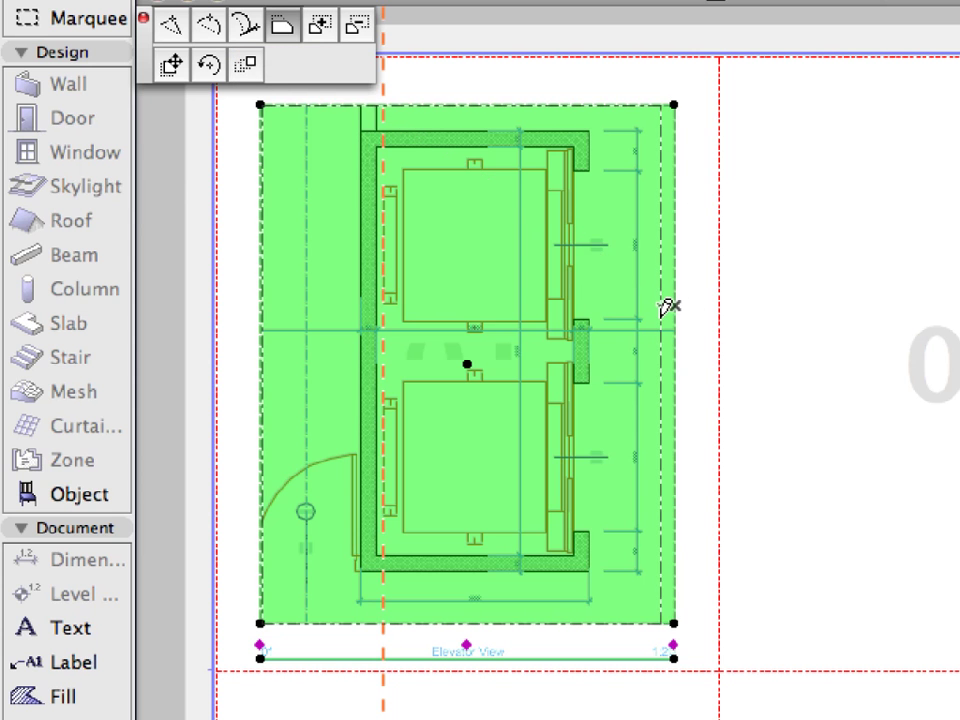
left_click(685, 325)
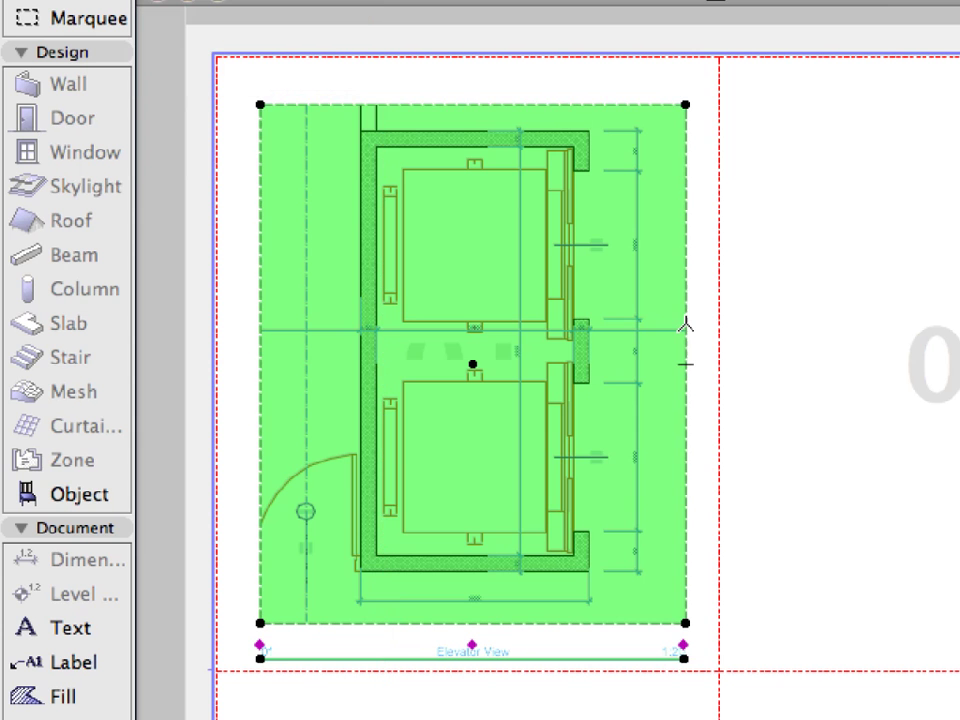
left_click(700, 326)
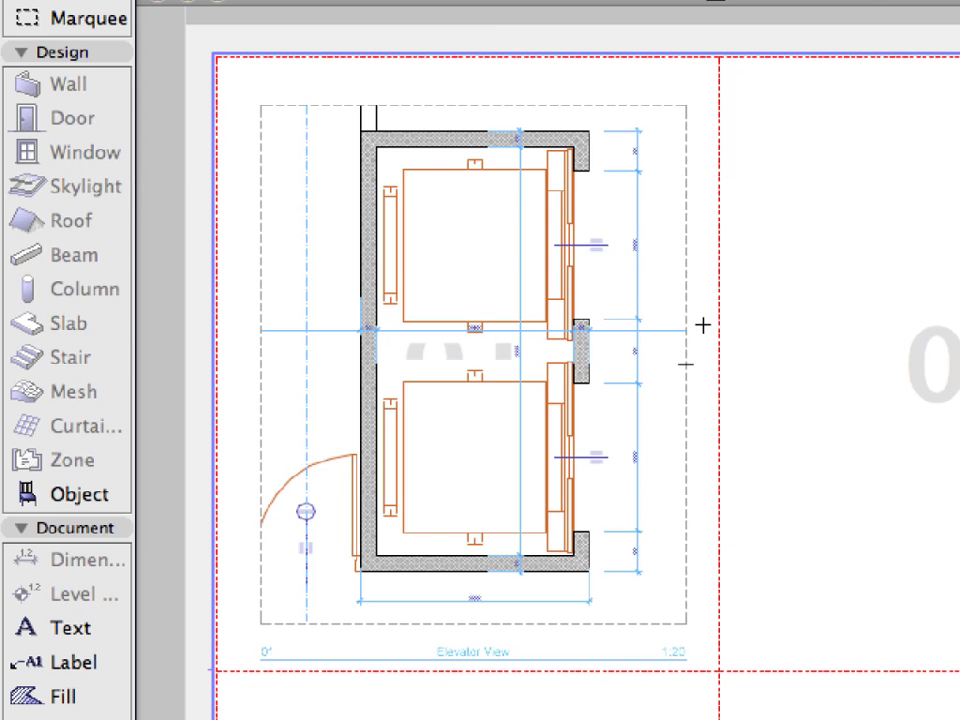
left_click(281, 695)
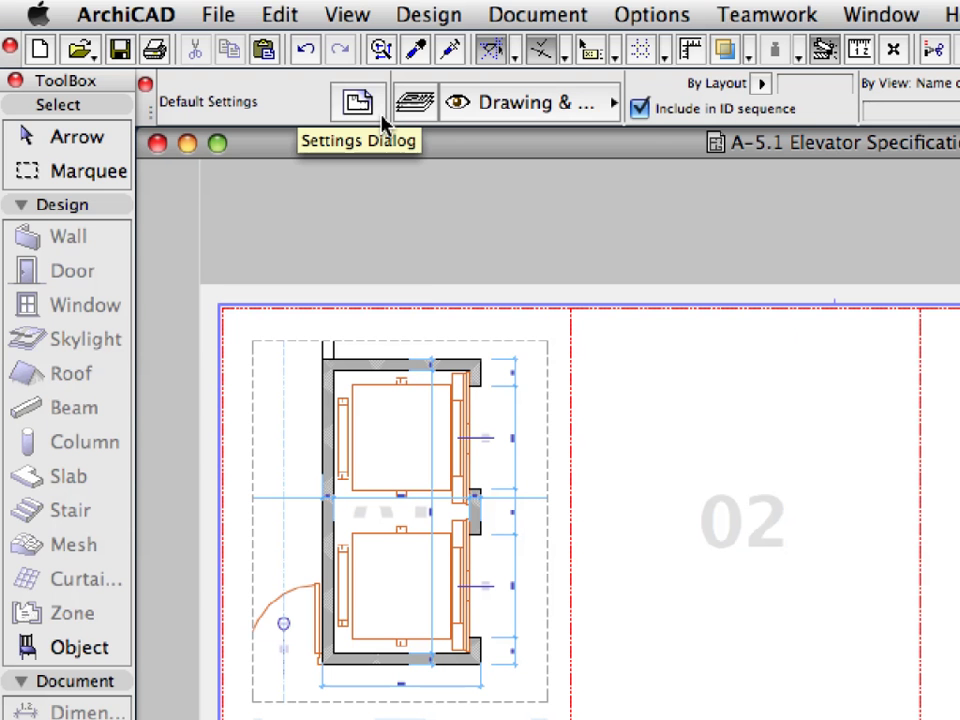
Step: Turn off Show Drawing Scale in the Drawing tool's default title settings and accept them
left_click(380, 103)
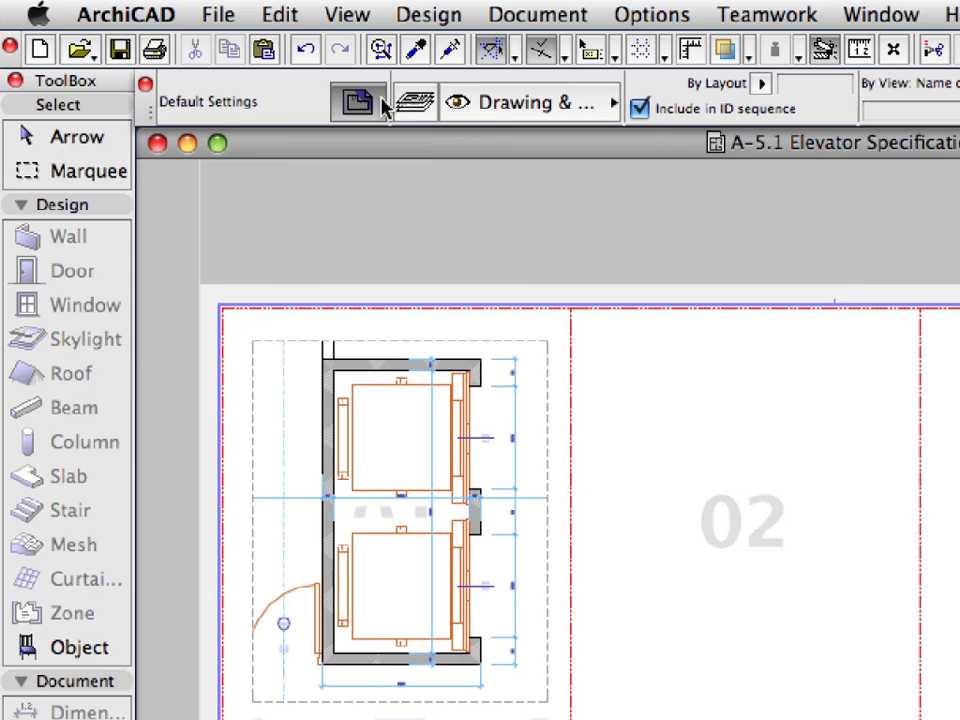
left_click(517, 283)
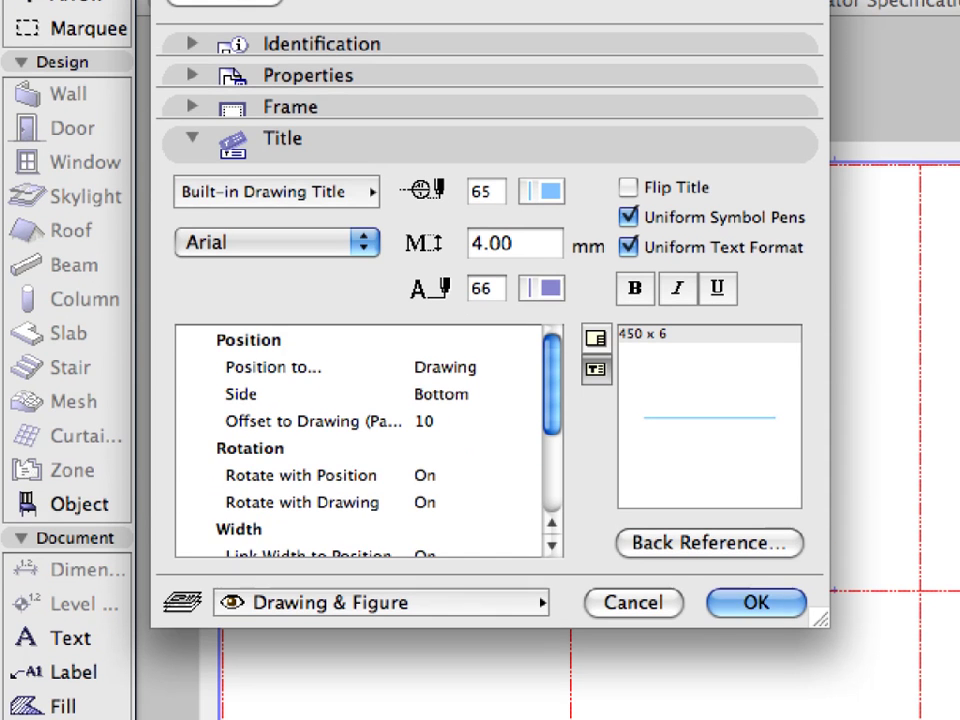
scroll(553, 420, "down", 5)
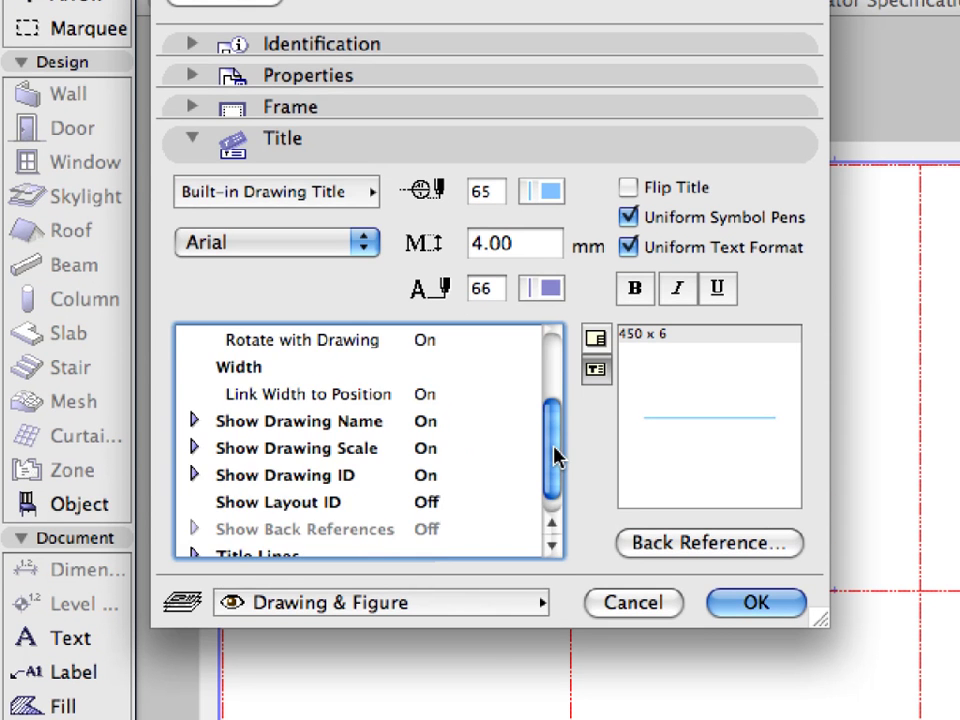
left_click(385, 422)
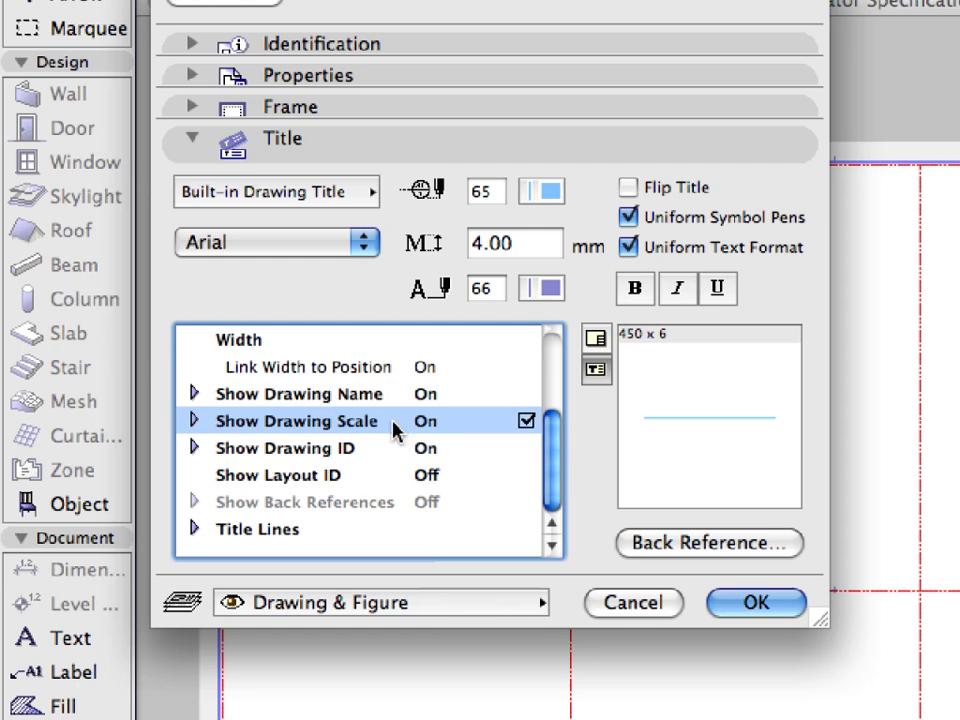
left_click(526, 422)
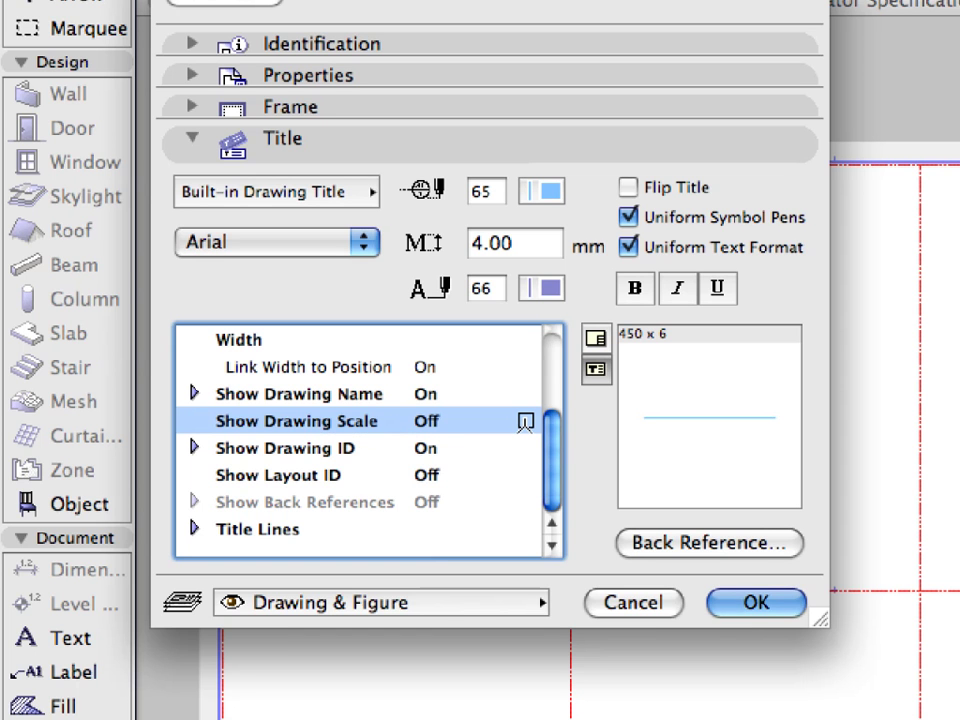
left_click(781, 606)
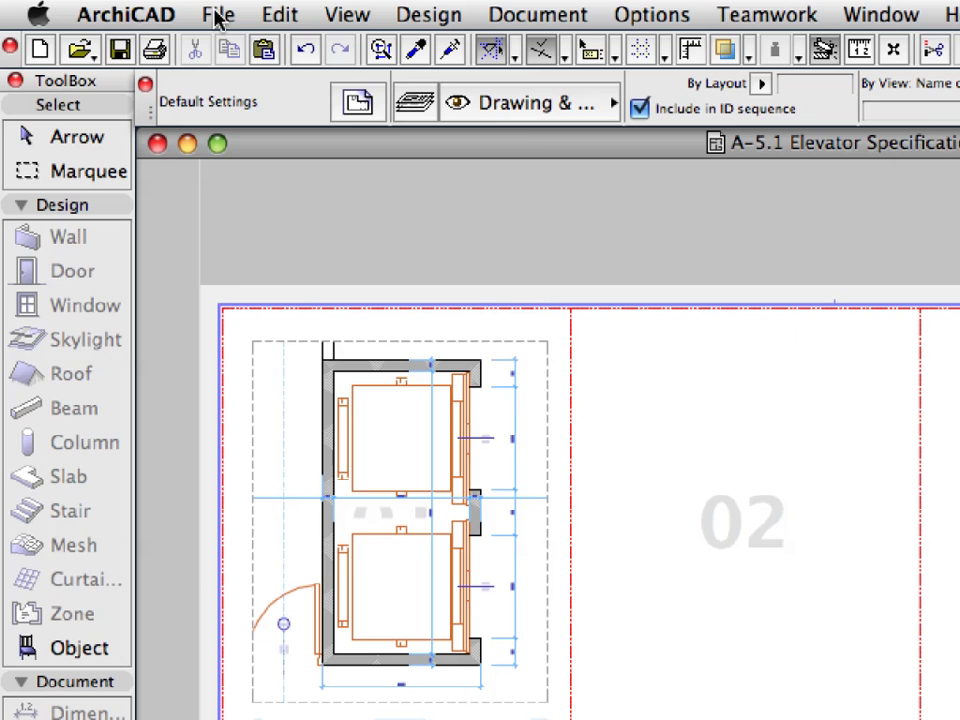
Step: Start placing an external drawing and enable All Available Types for the files in the Chapter 10 folder
left_click(115, 8)
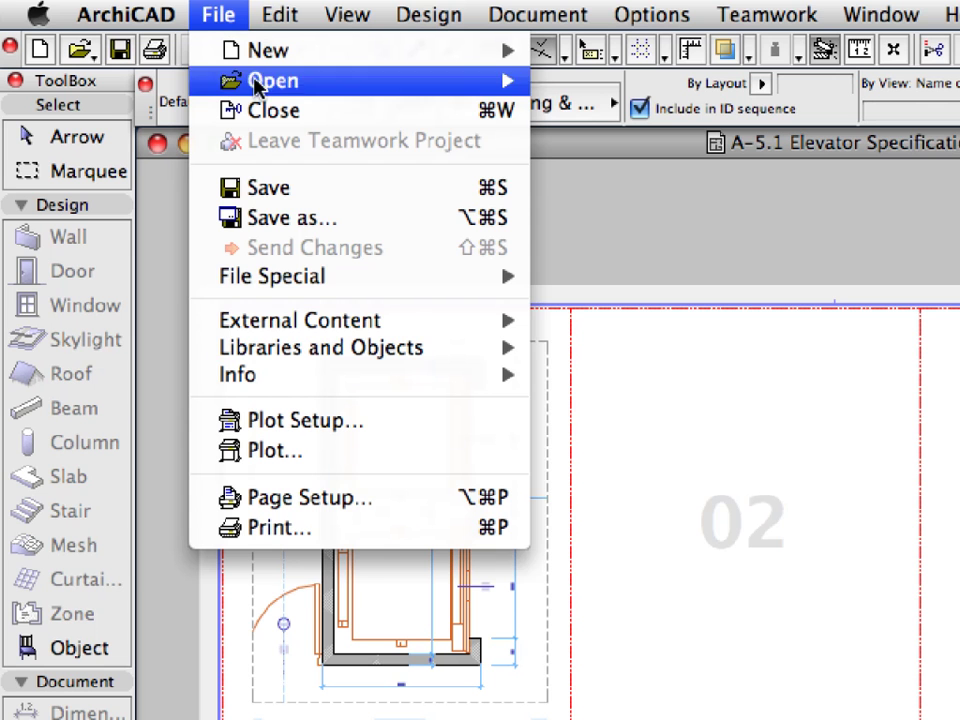
mouse_move(372, 320)
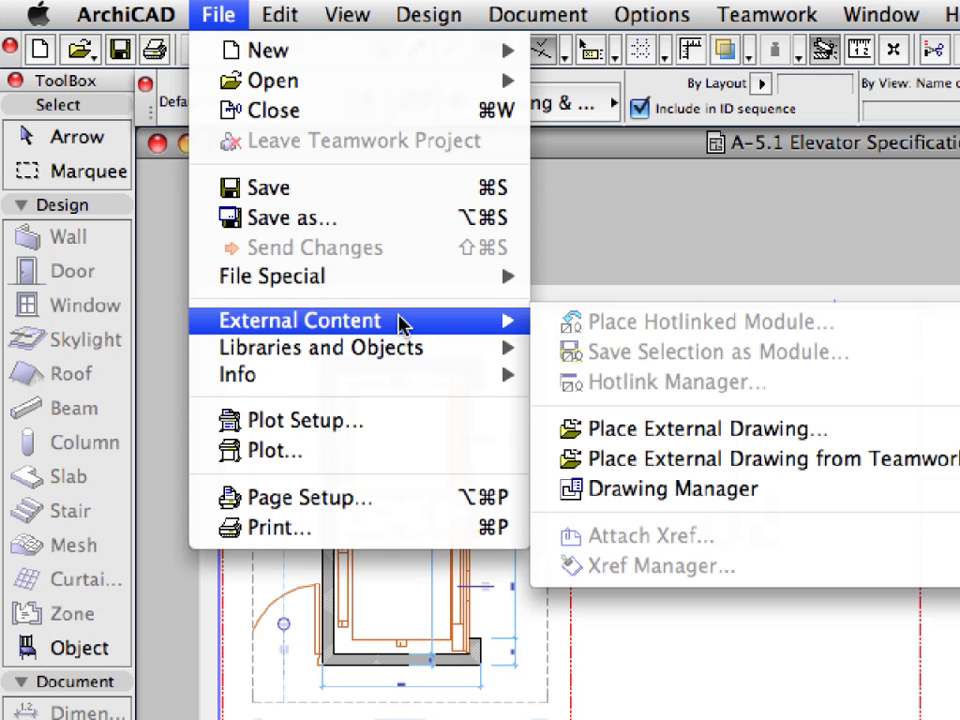
left_click(836, 430)
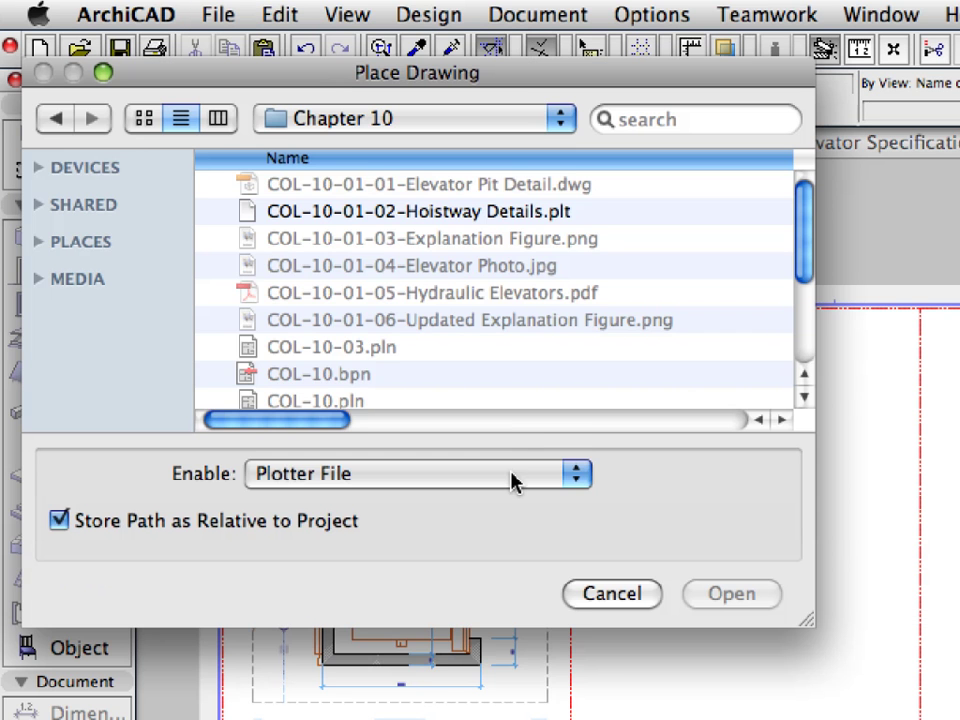
left_click(514, 479)
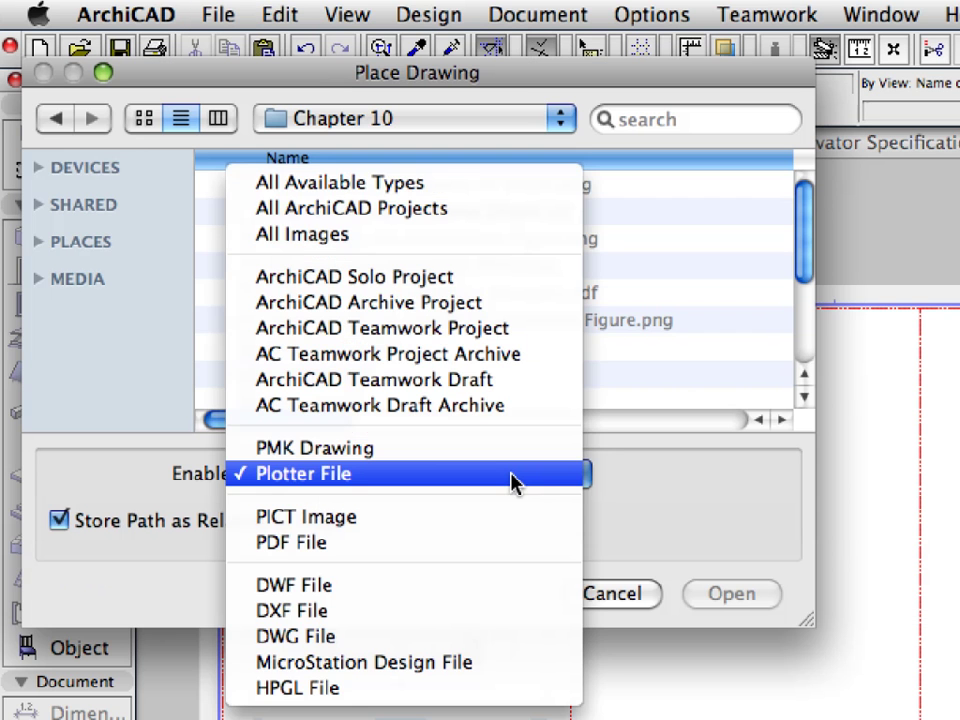
left_click(497, 195)
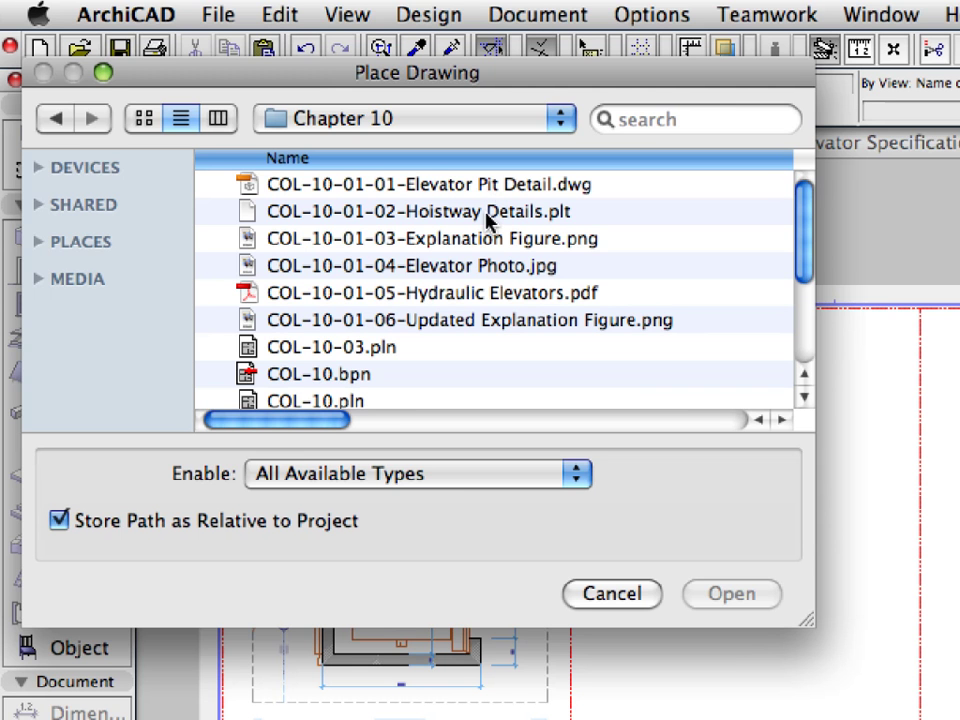
Step: Place the Elevator Pit Detail.dwg, Hoistway Details.plt, Explanation Figure.png and Elevator Photo.jpg files together, skipping all missing SHX fonts
left_click(486, 190)
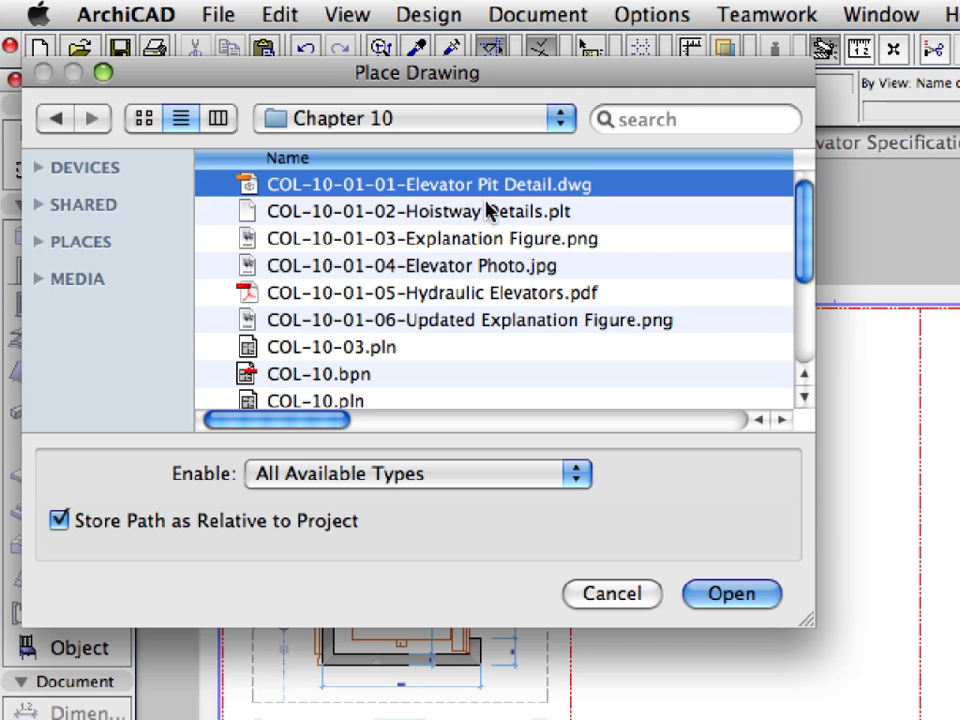
left_click(486, 210, "shift")
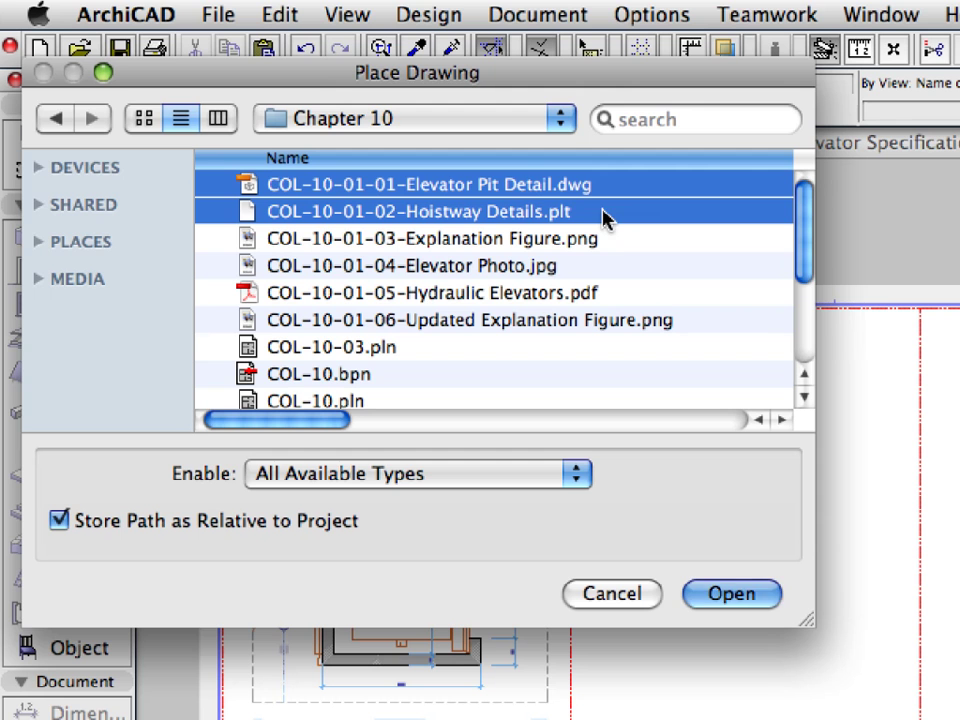
left_click(615, 240, "shift")
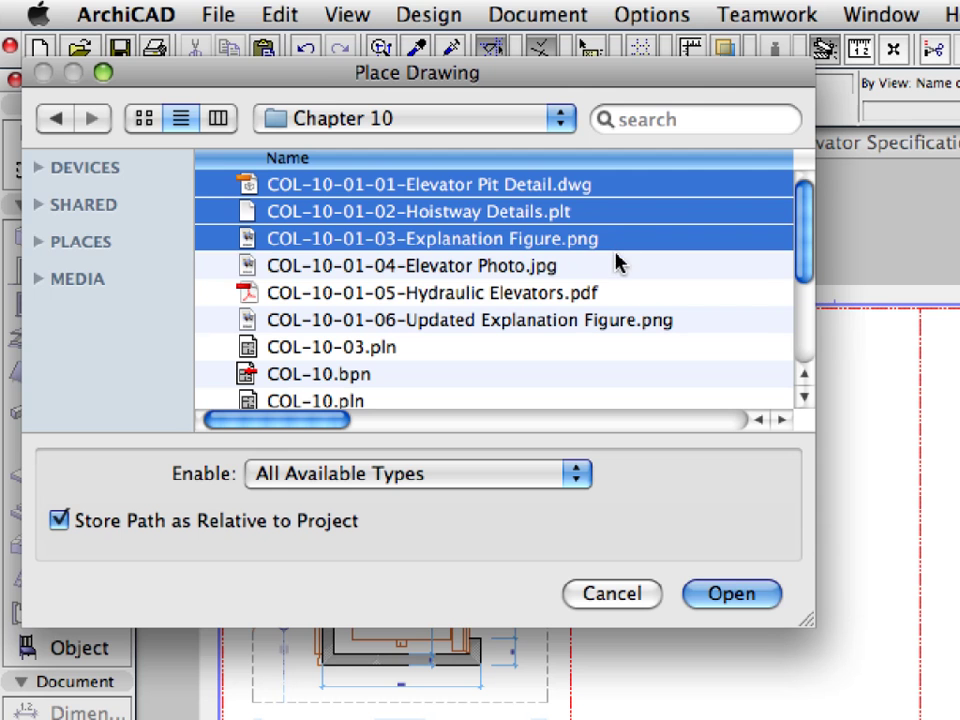
left_click(617, 265, "shift")
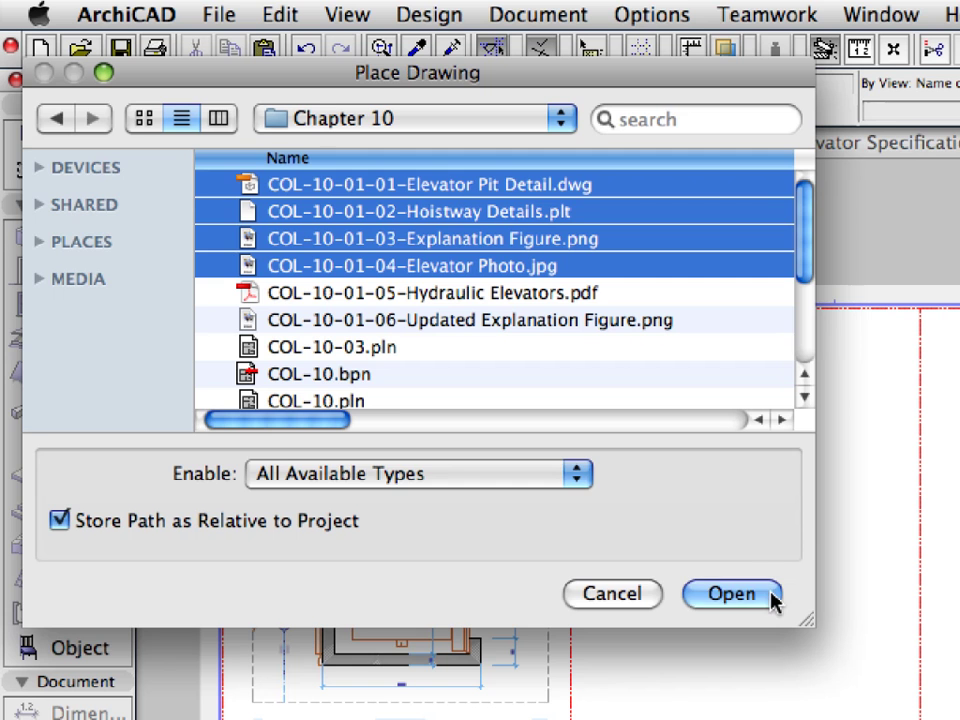
left_click(772, 597)
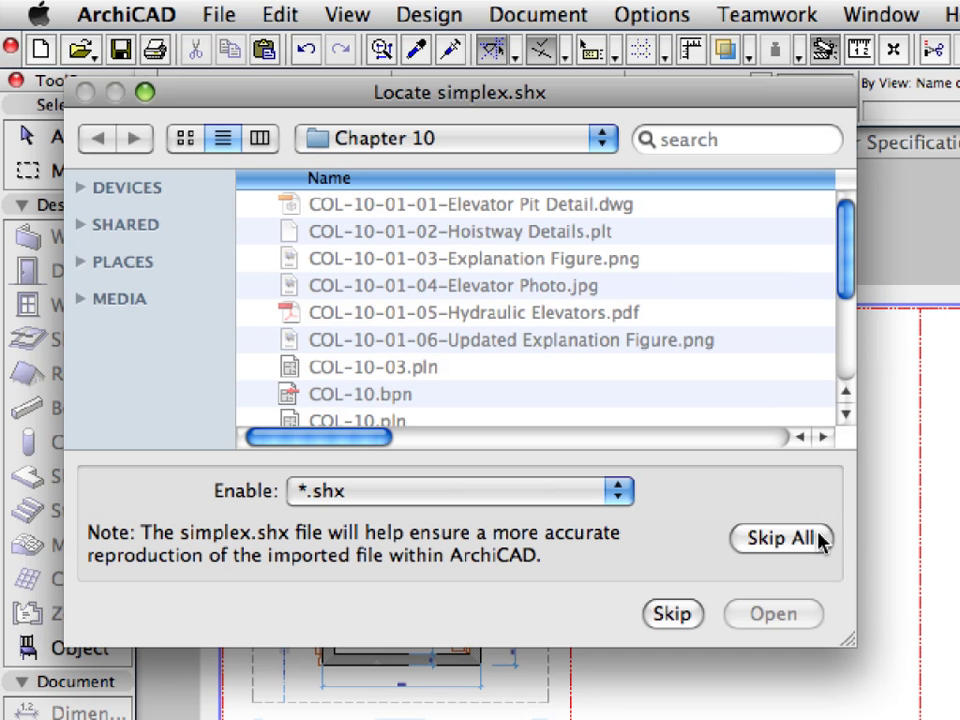
left_click(818, 540)
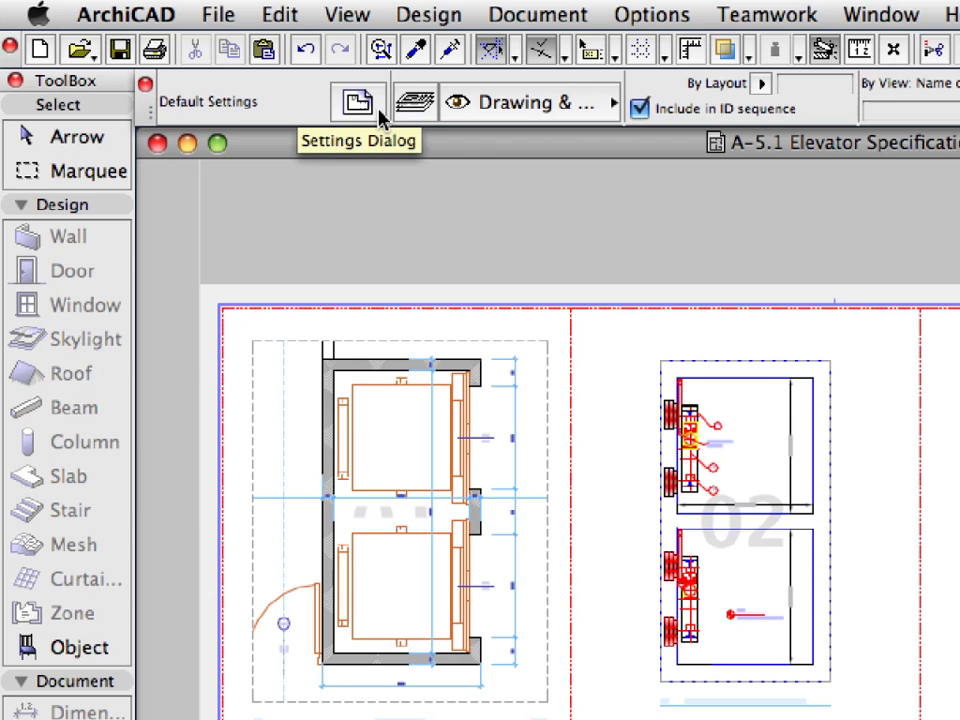
Step: Set the Drawing tool's default title type to No Title
left_click(378, 110)
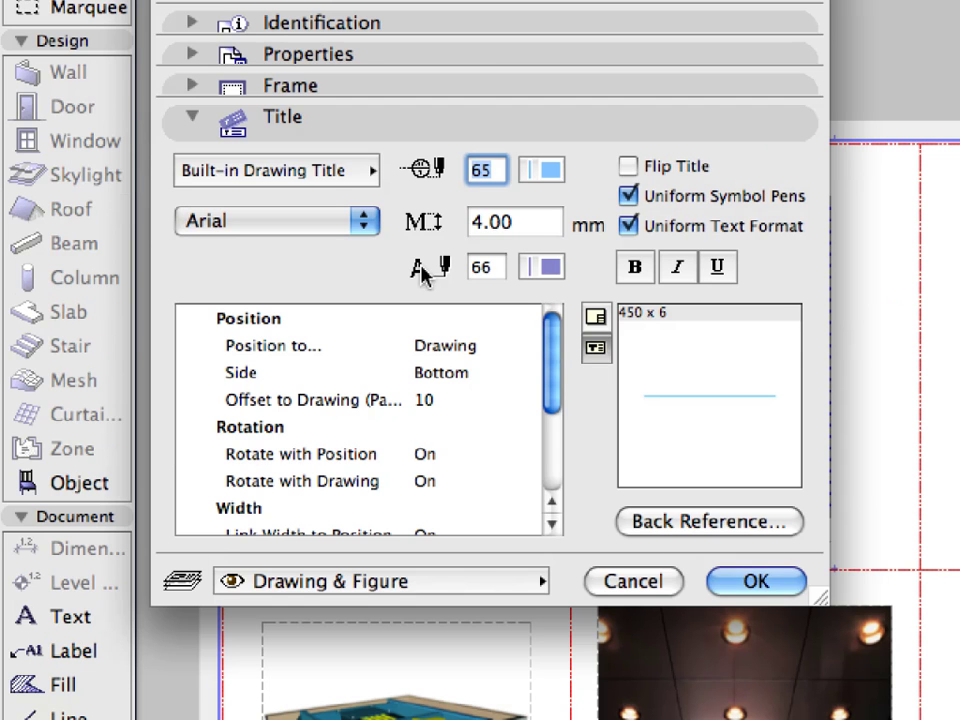
left_click(370, 170)
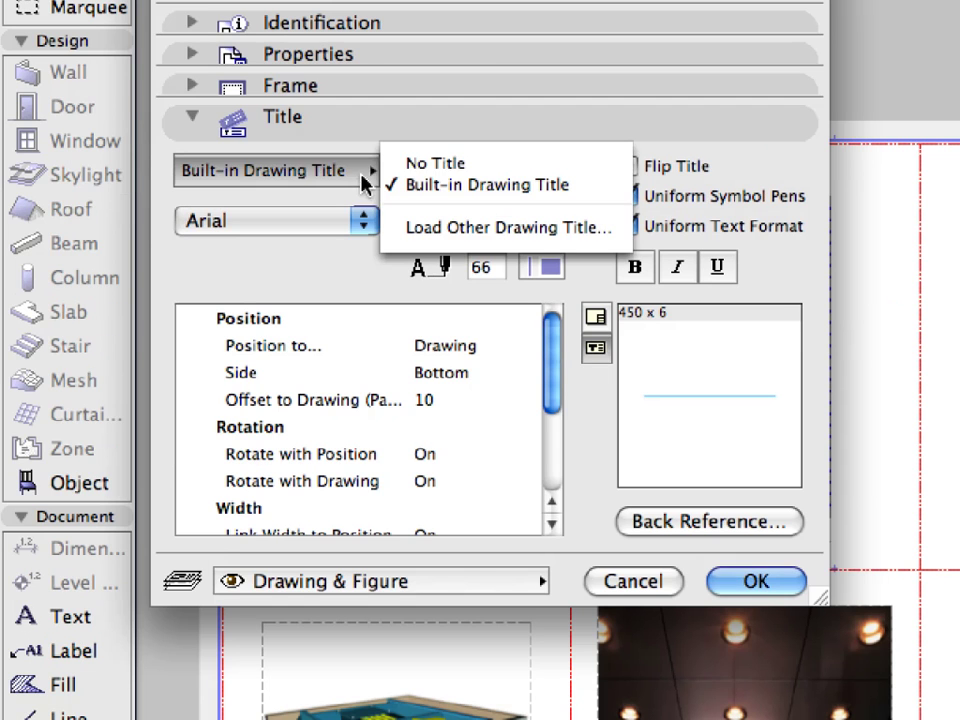
left_click(537, 166)
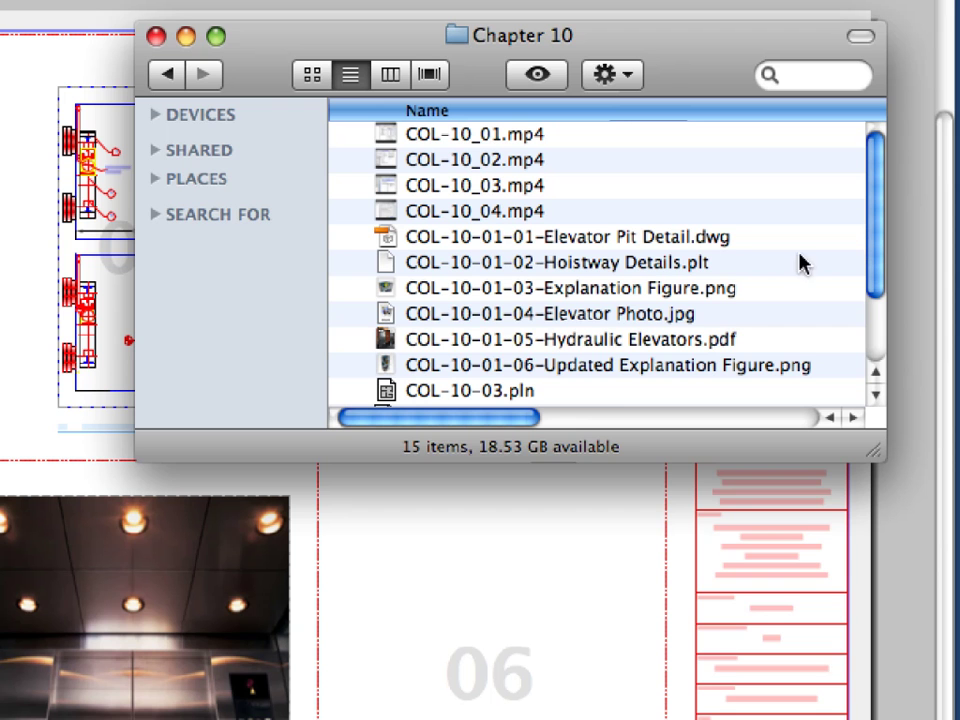
Step: Place page 3 of COL-10-01-05-Hydraulic Elevators.pdf from the Chapter 10 folder in Finder onto the layout
left_click(497, 347)
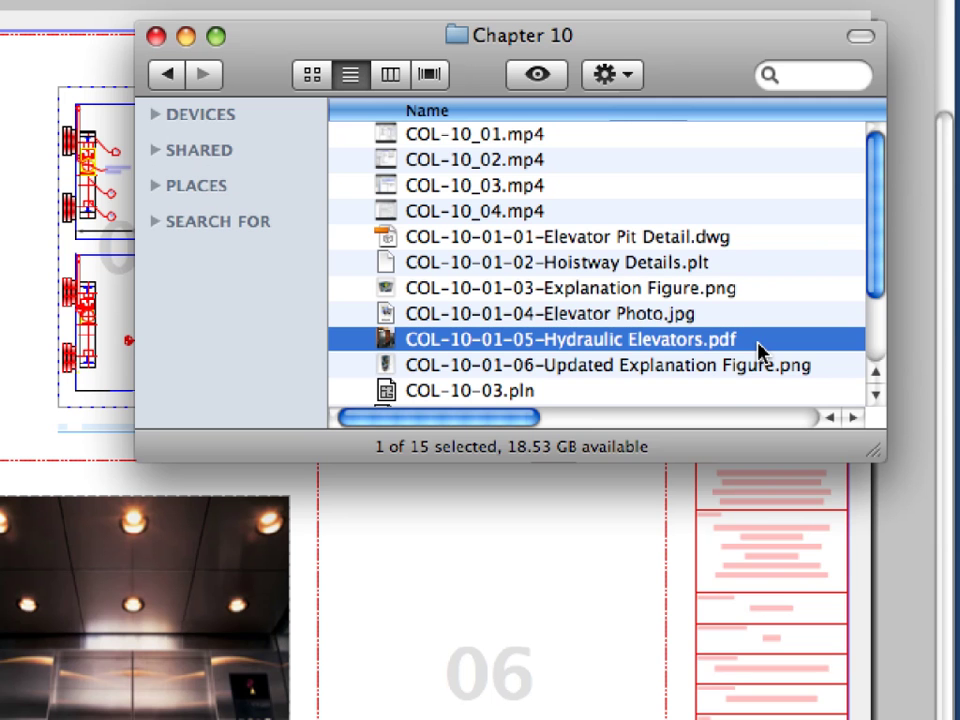
left_click_drag(390, 339, 491, 670)
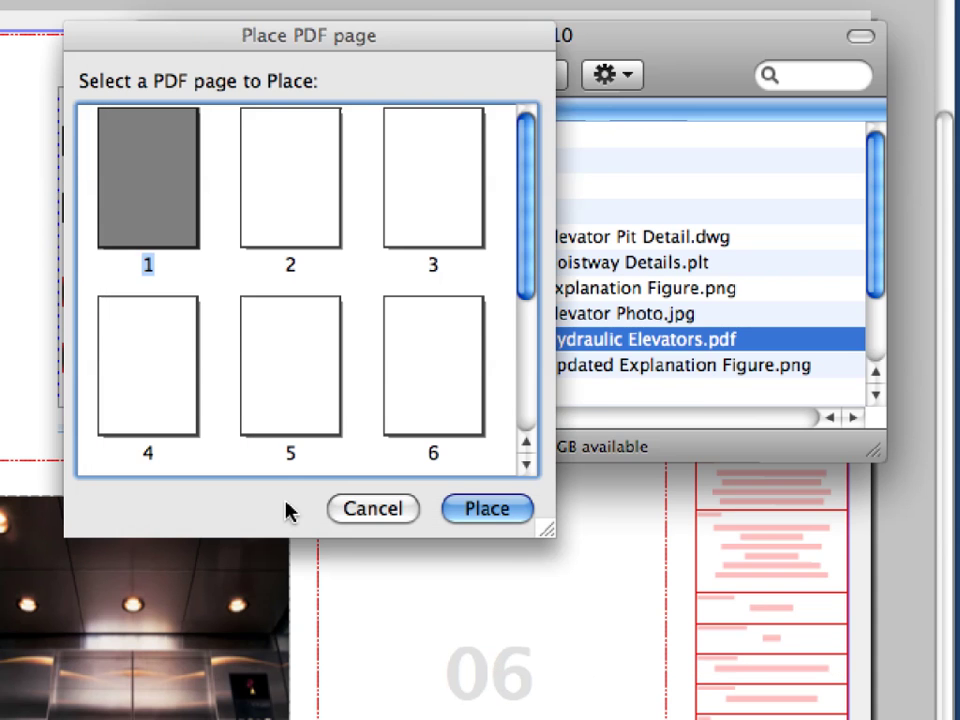
left_click_drag(362, 42, 390, 75)
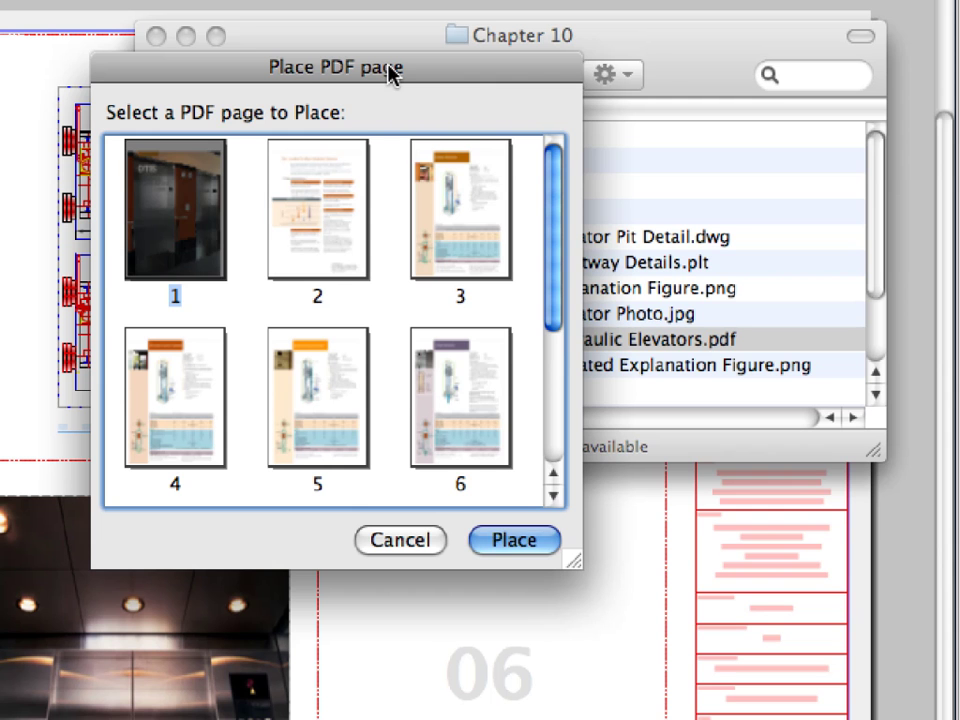
left_click(476, 168)
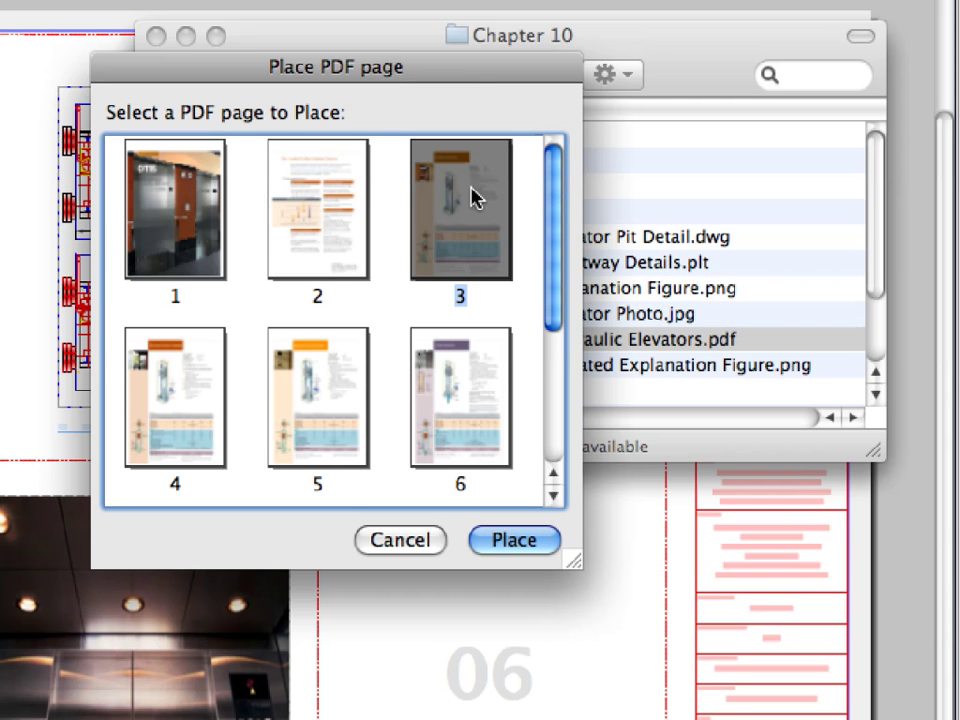
left_click(514, 540)
Step: Move the placed Hydraulic Elevators page into the empty sixth grid cell of the layout and deselect it
scroll(480, 360, "down", 5)
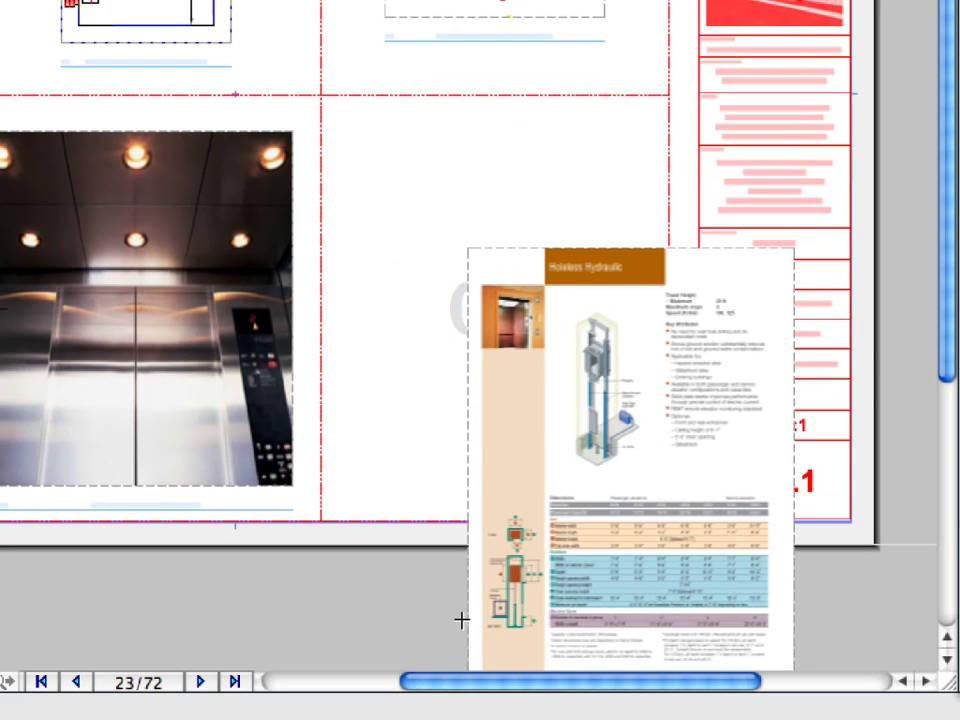
mouse_move(531, 435)
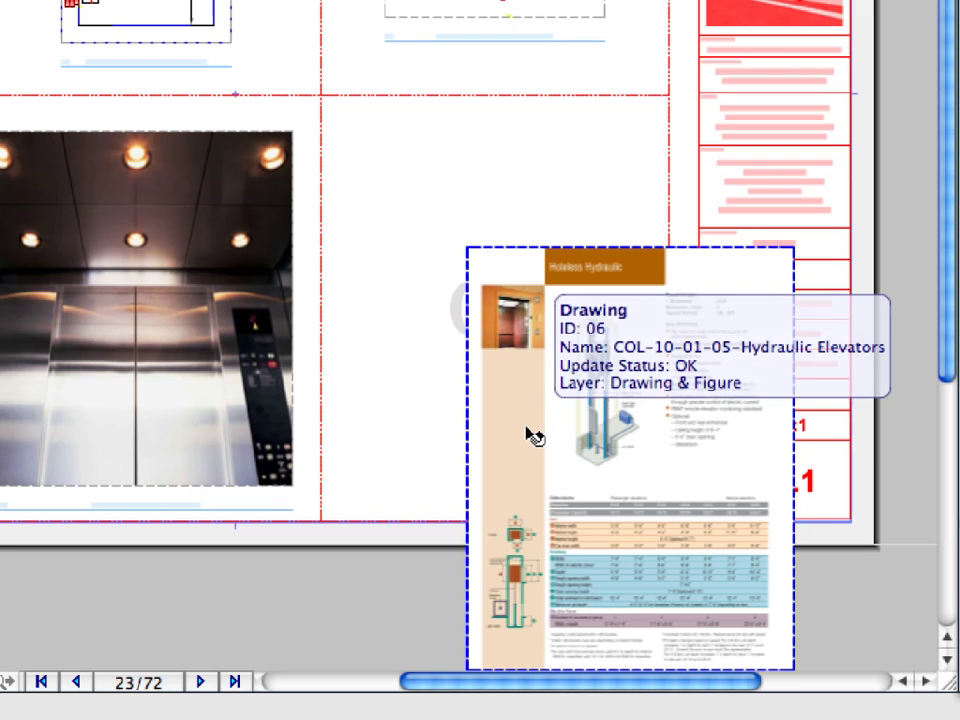
left_click(630, 459)
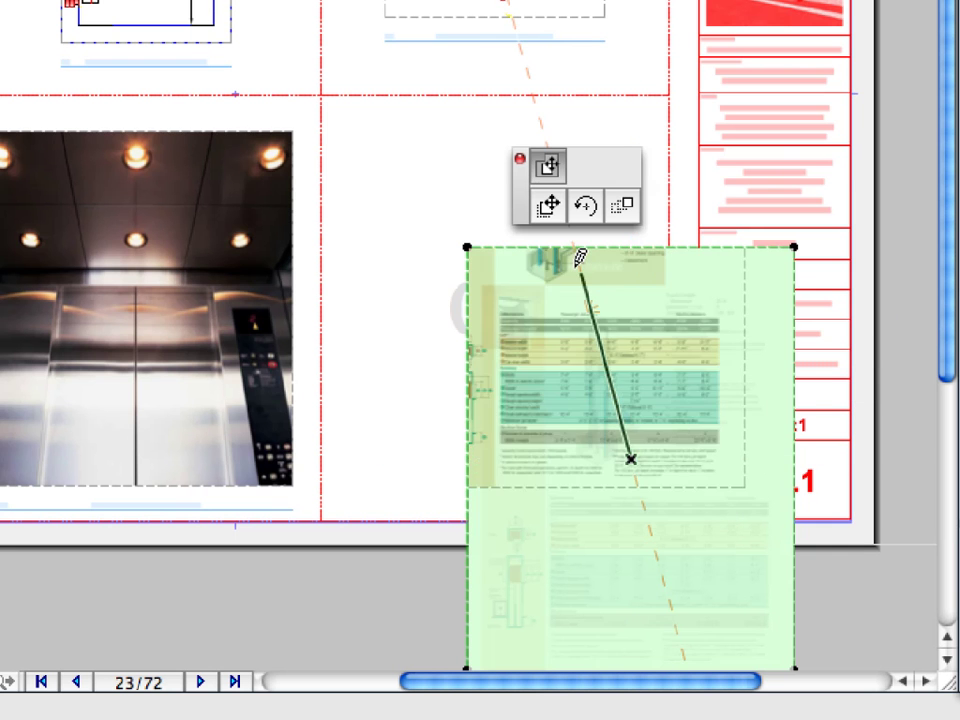
left_click(559, 218)
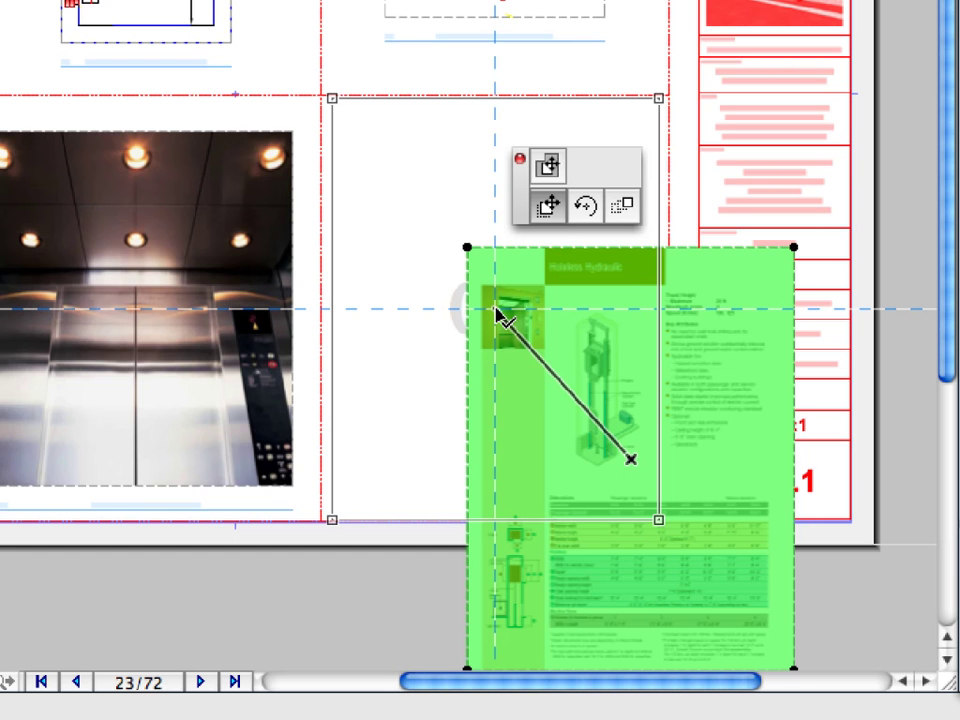
left_click(497, 310)
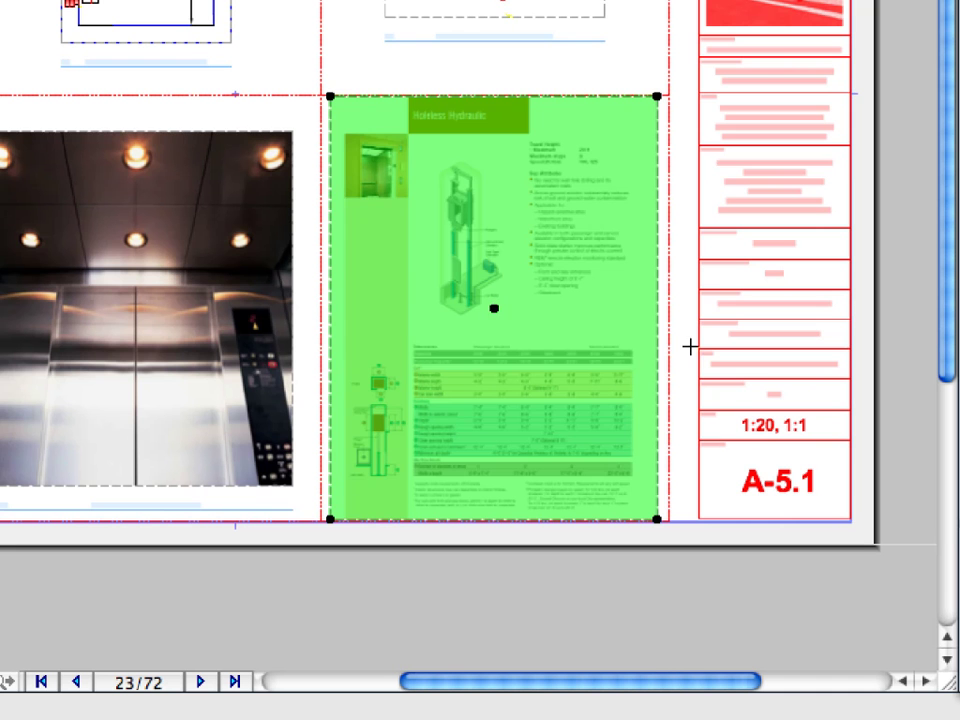
left_click(685, 348)
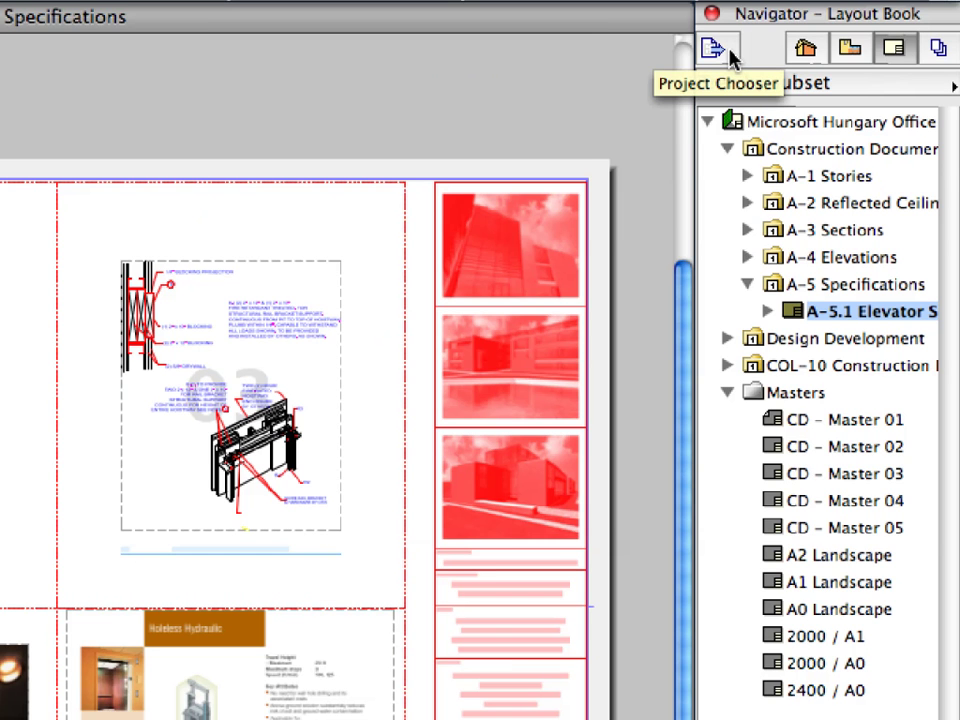
Step: Open the Drawing Manager from the Navigator's Project Chooser and enlarge its window to show more columns
left_click(729, 52)
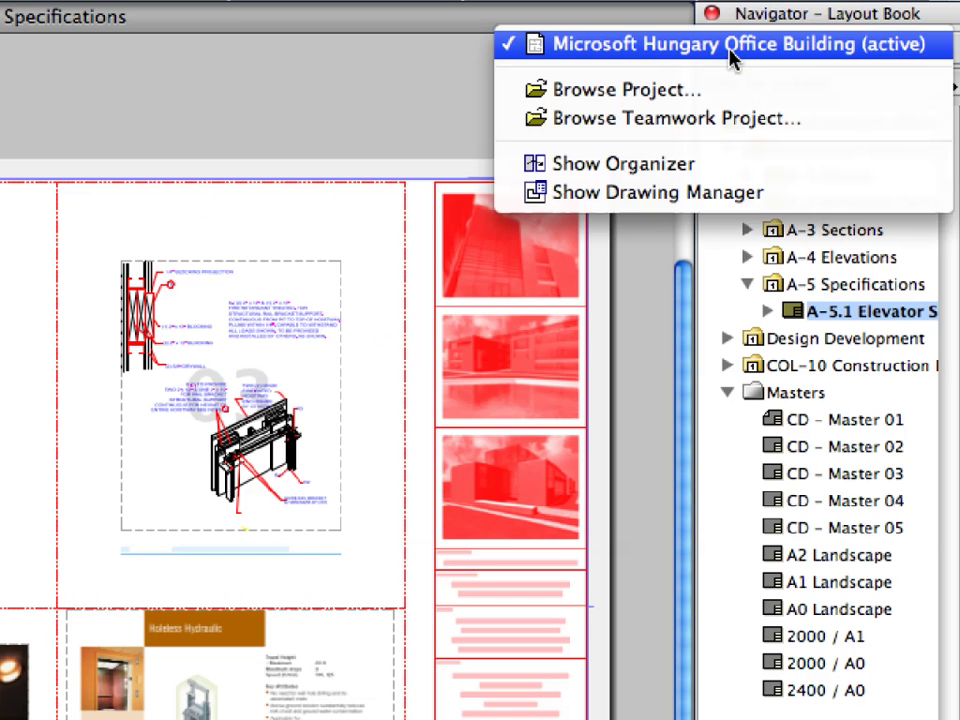
left_click(820, 205)
mouse_move(703, 214)
left_mouse_down()
mouse_move(446, 107)
mouse_move(252, 48)
left_mouse_up()
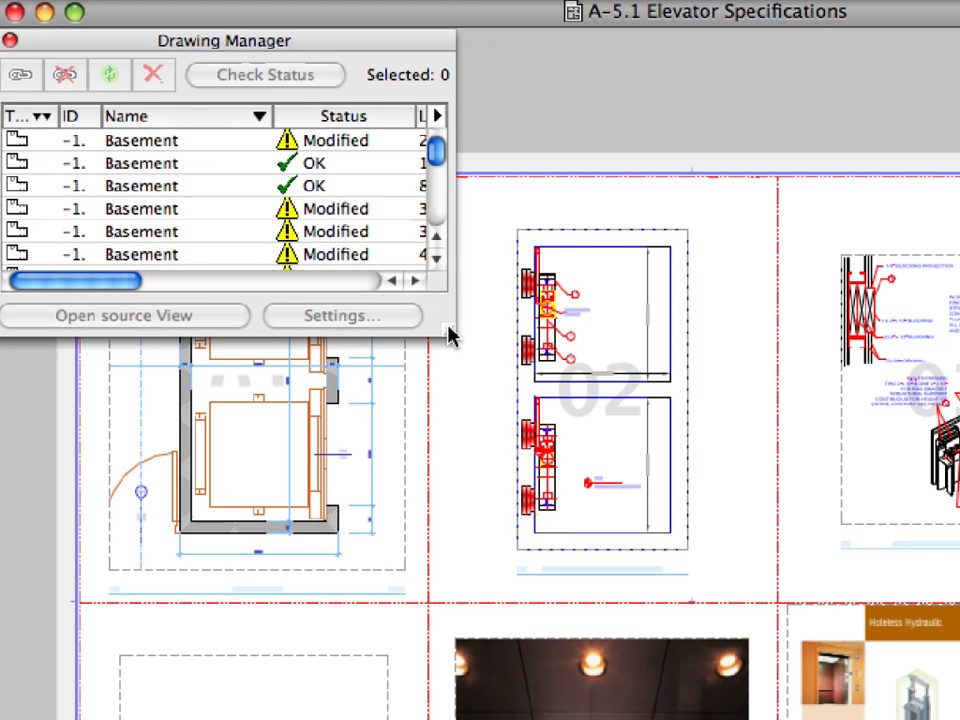
mouse_move(448, 336)
left_mouse_down()
mouse_move(645, 336)
mouse_move(902, 375)
mouse_move(955, 392)
mouse_move(952, 485)
left_mouse_up()
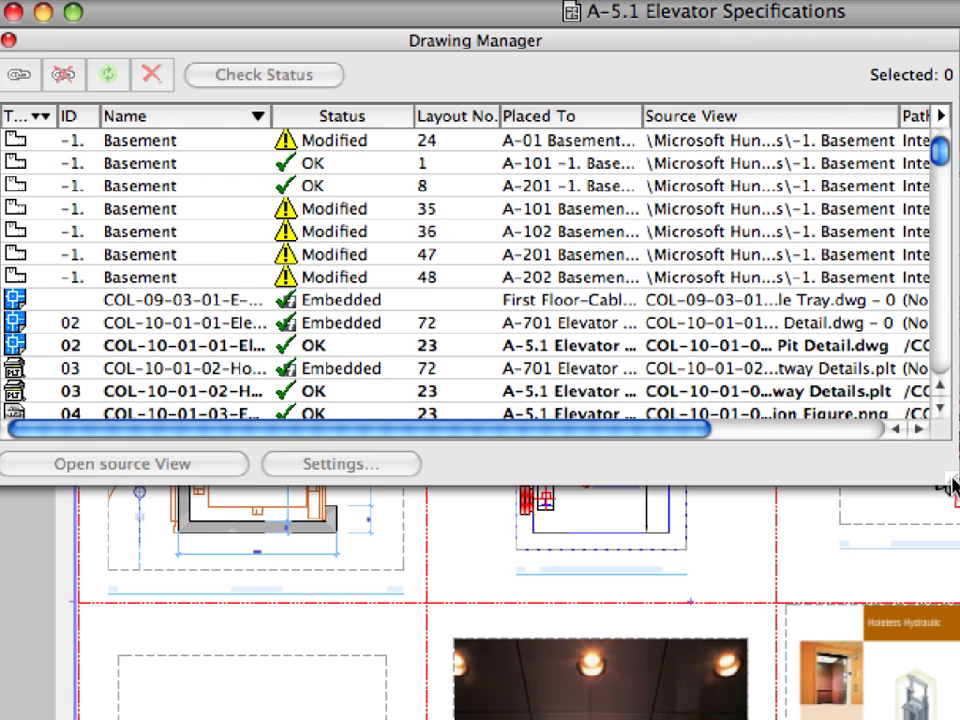
Step: Sort the Drawing Manager list by layout number and widen the Name column to show the full drawing names
left_click_drag(938, 150, 937, 362)
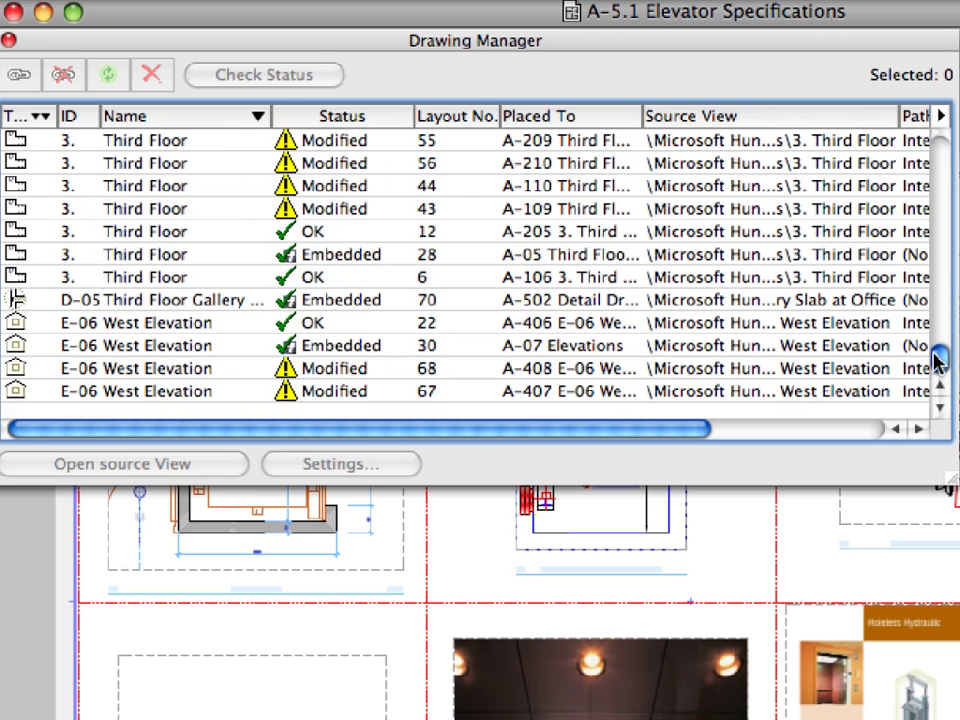
left_click(455, 117)
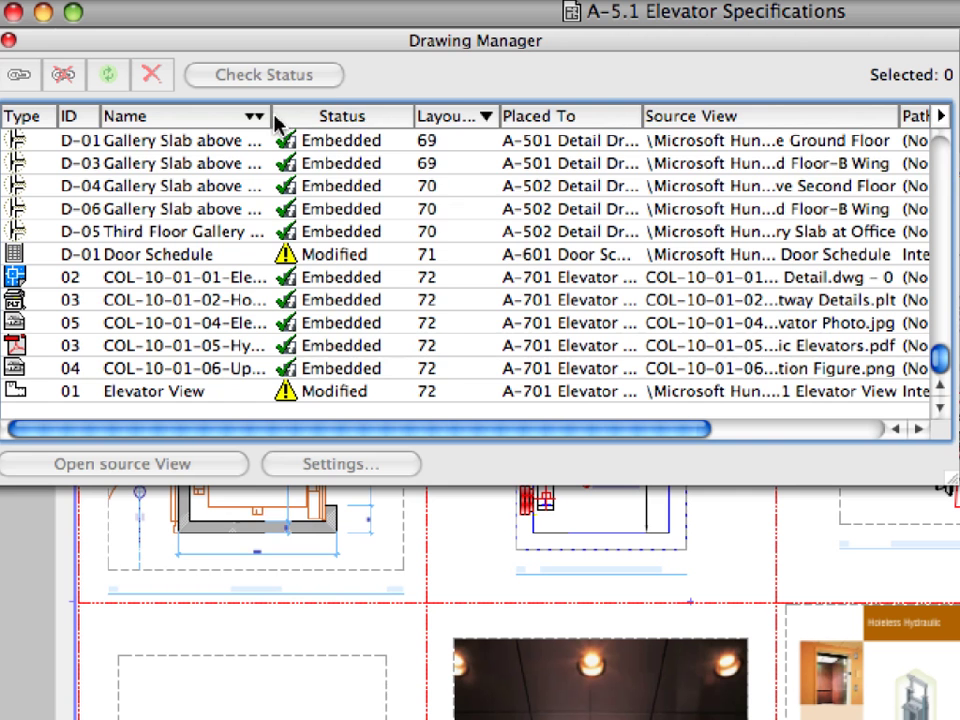
left_click_drag(270, 117, 458, 118)
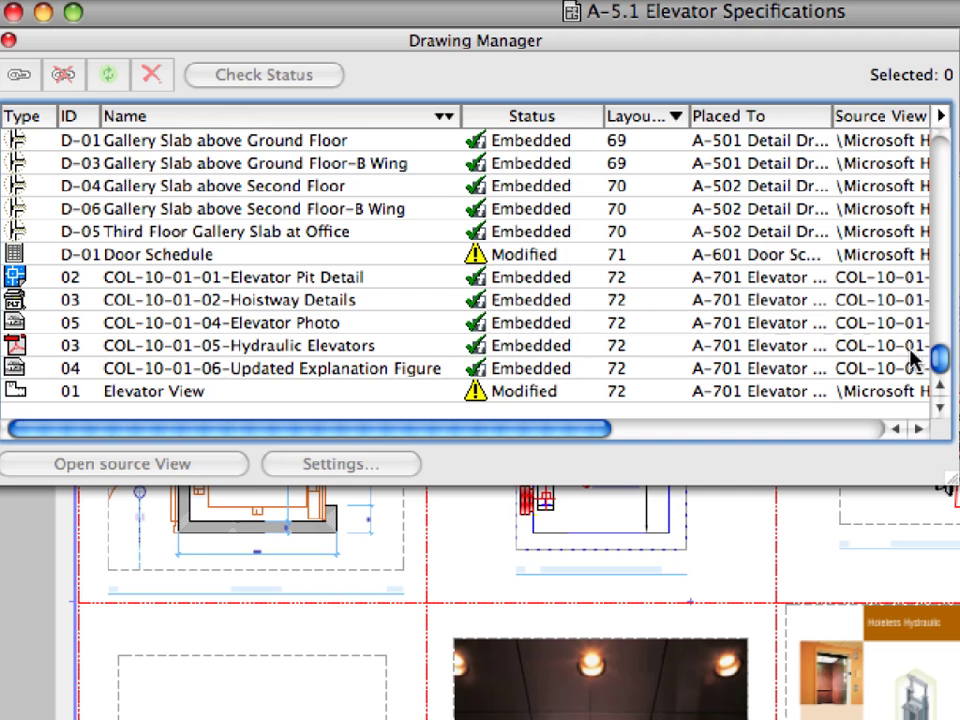
Step: Relink the Explanation Figure drawing on layout A-5.1 to the external file COL-10-01-06-Updated Explanation Figure.png
left_click_drag(940, 360, 941, 150)
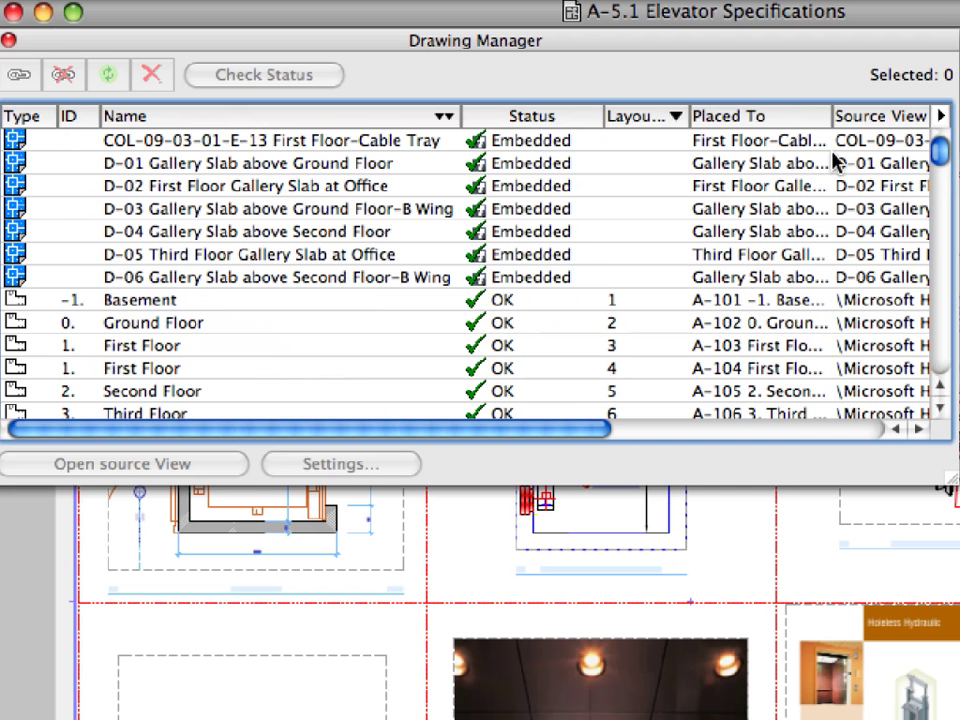
scroll(383, 190, "down", 6)
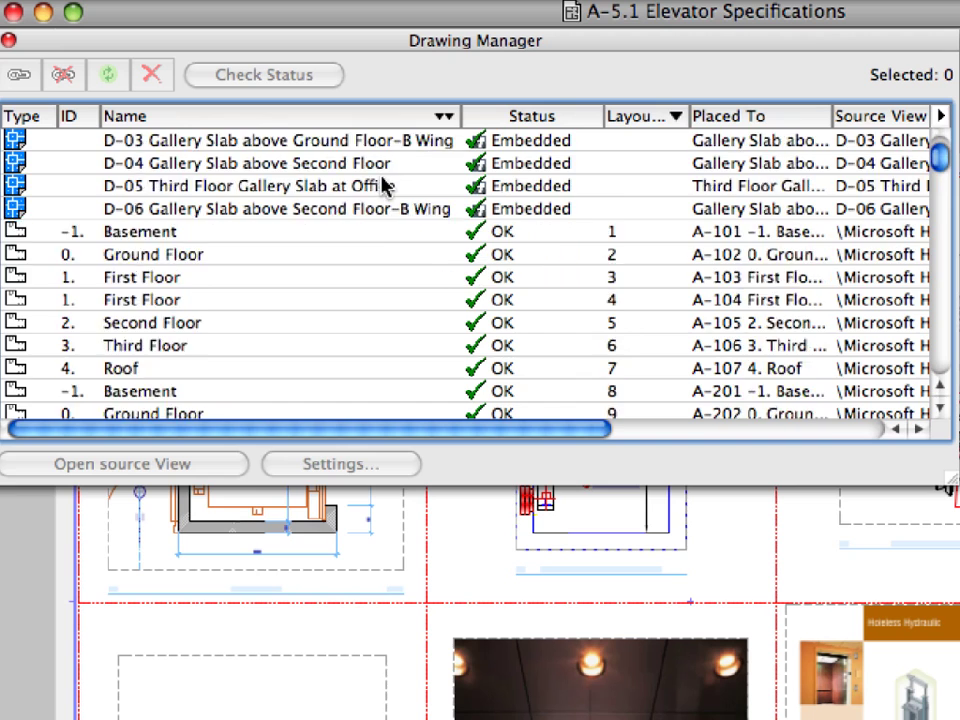
scroll(383, 195, "down", 8)
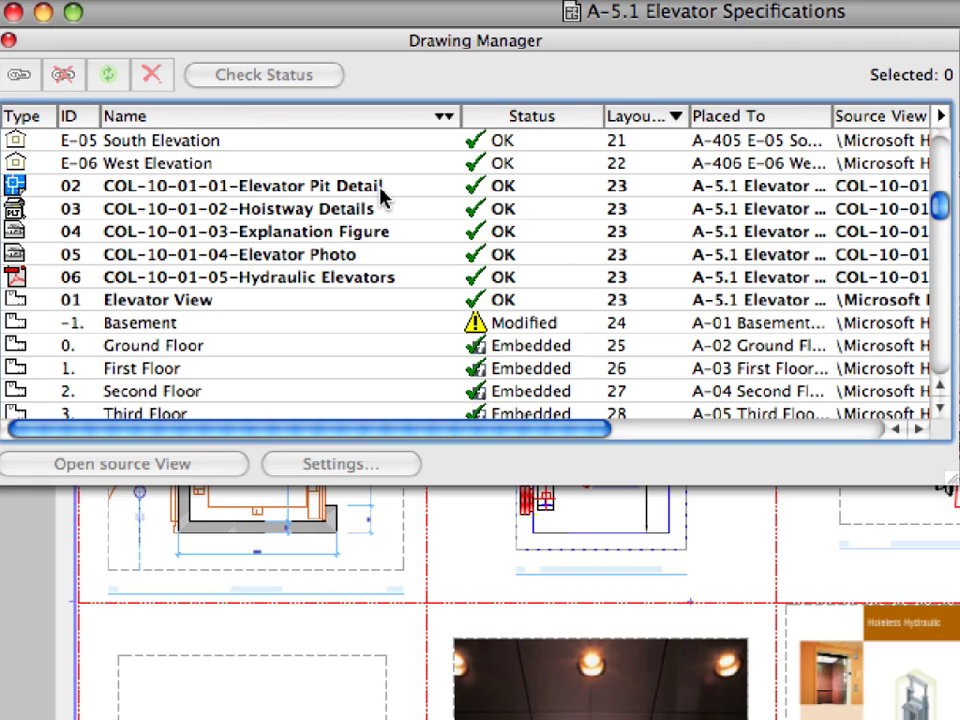
left_click(397, 233)
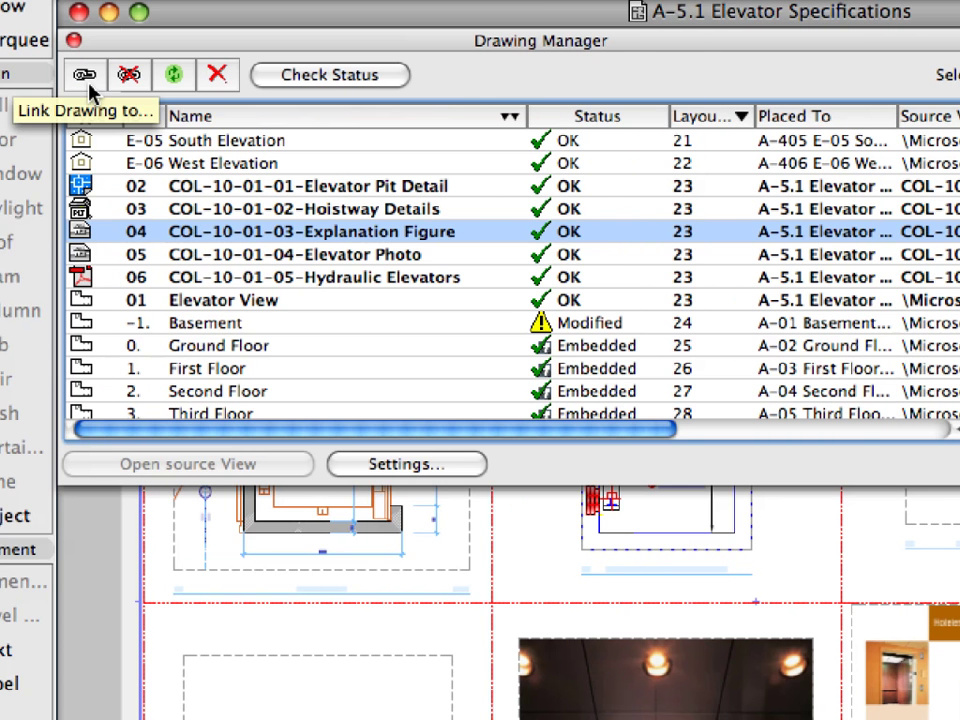
left_click(89, 88)
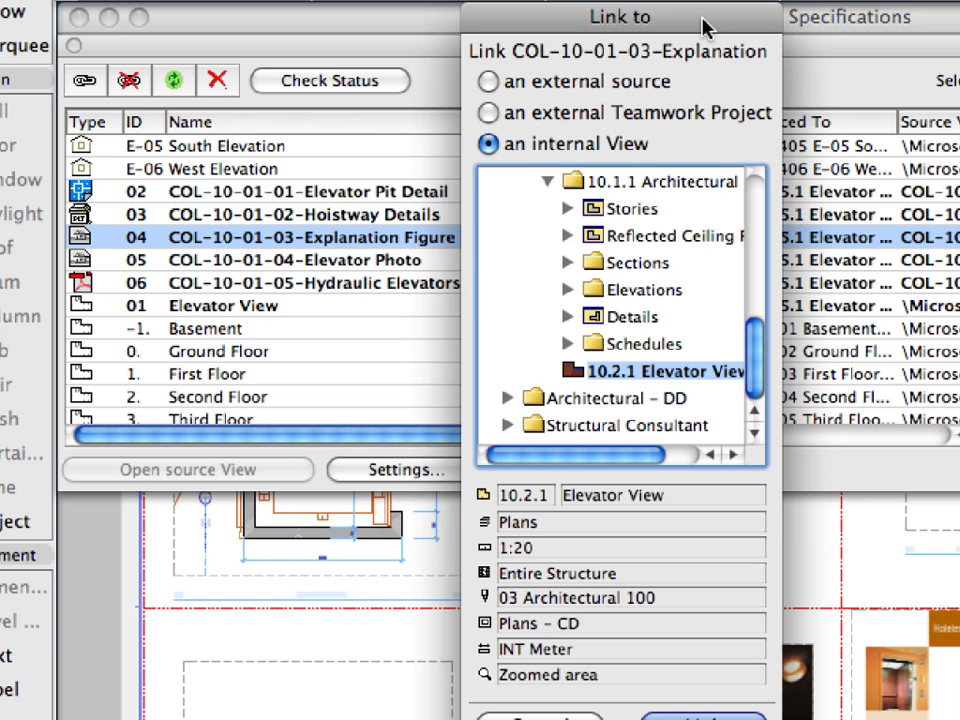
left_click(622, 88)
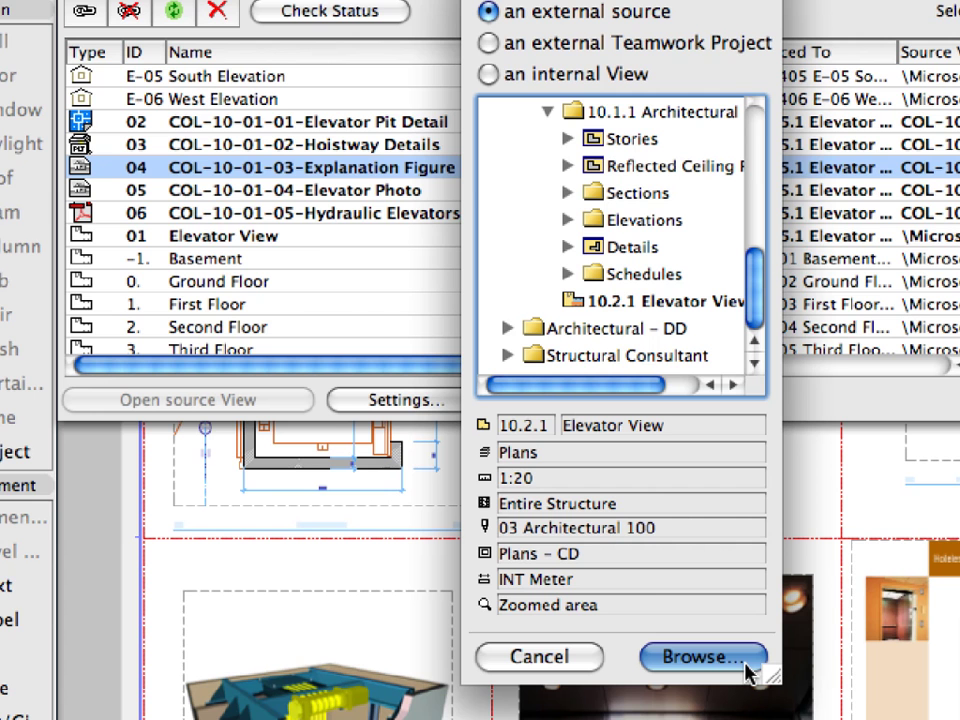
left_click(745, 663)
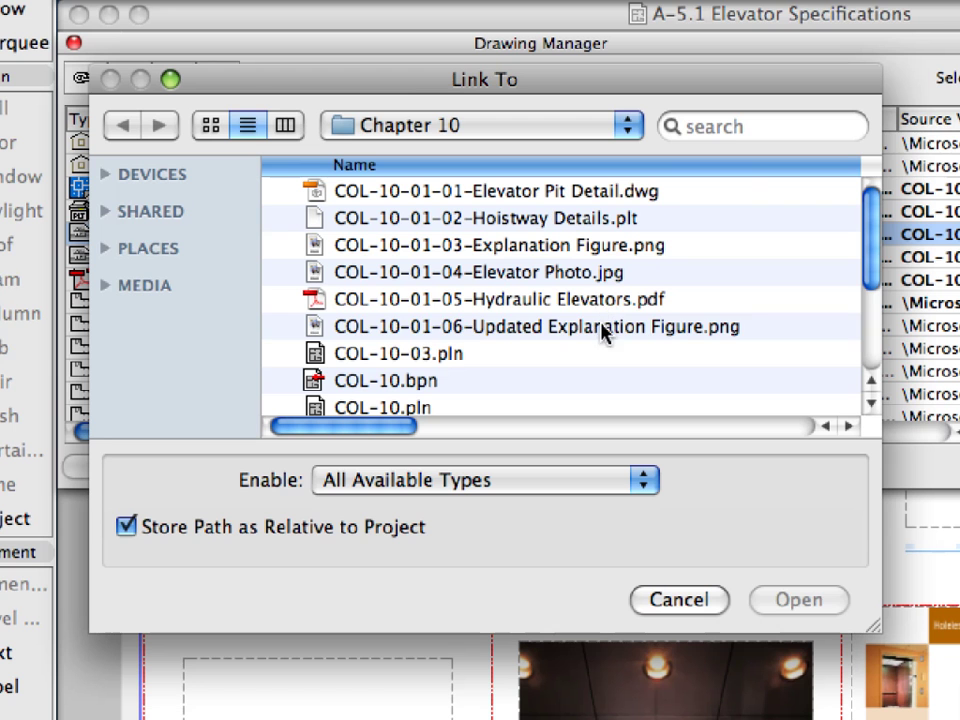
left_click(627, 334)
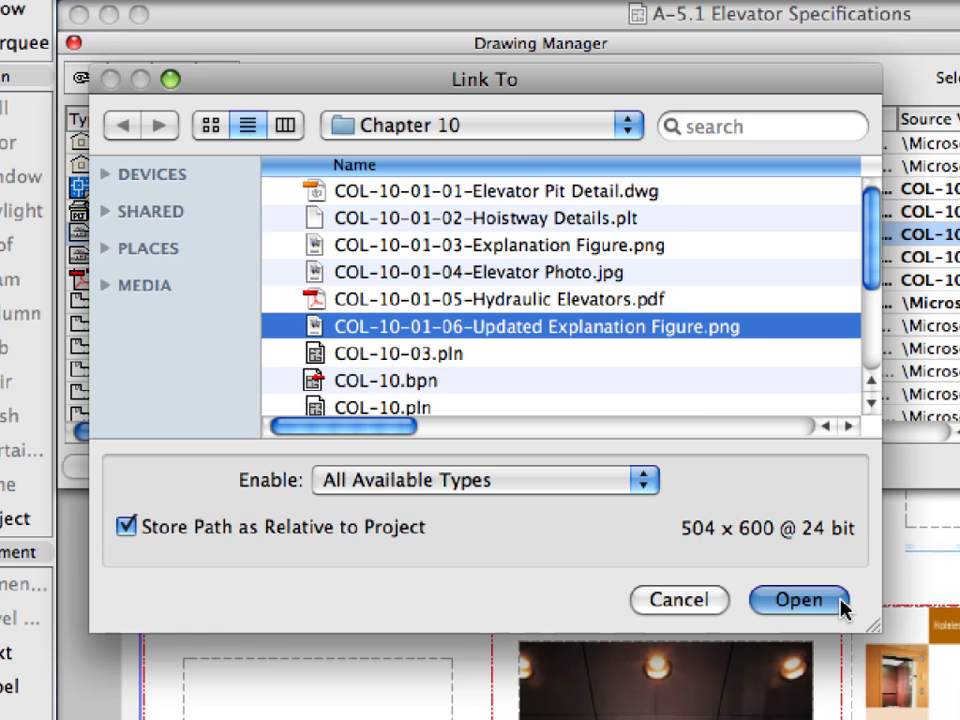
left_click(799, 600)
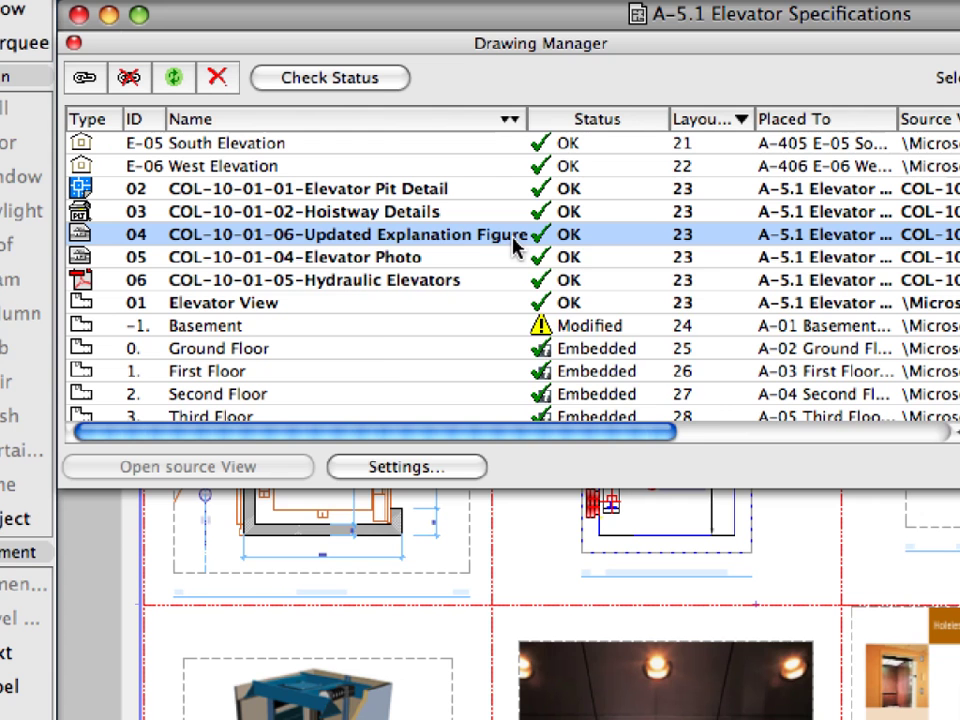
Step: Permanently break the link of the COL-10-01-04-Elevator Photo drawing on layout A-5.1 and close the Drawing Manager
mouse_move(515, 247)
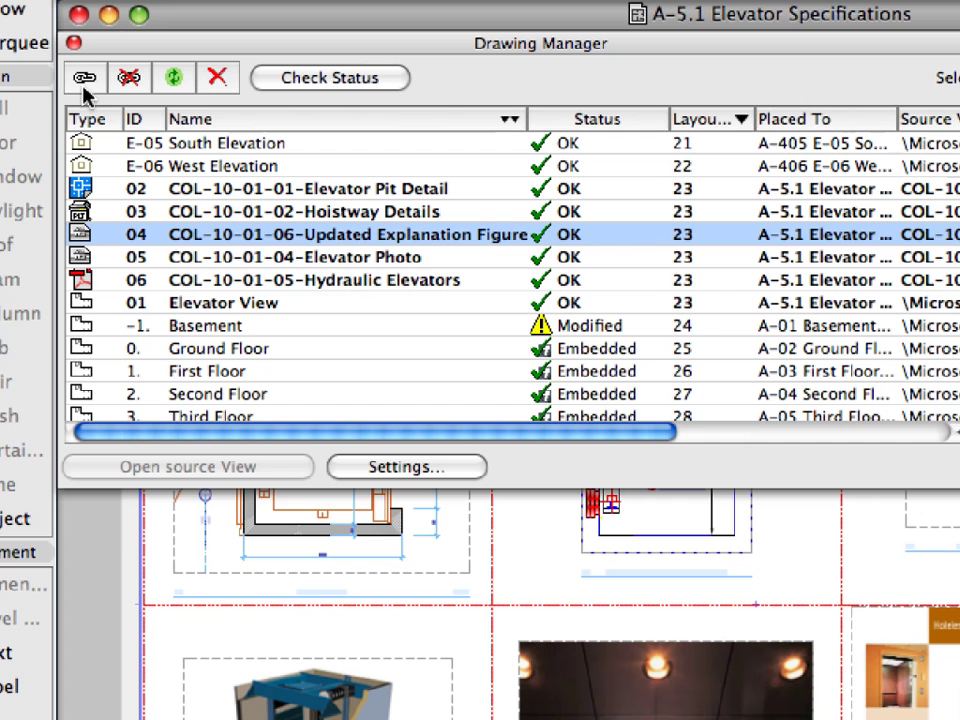
left_click(405, 258)
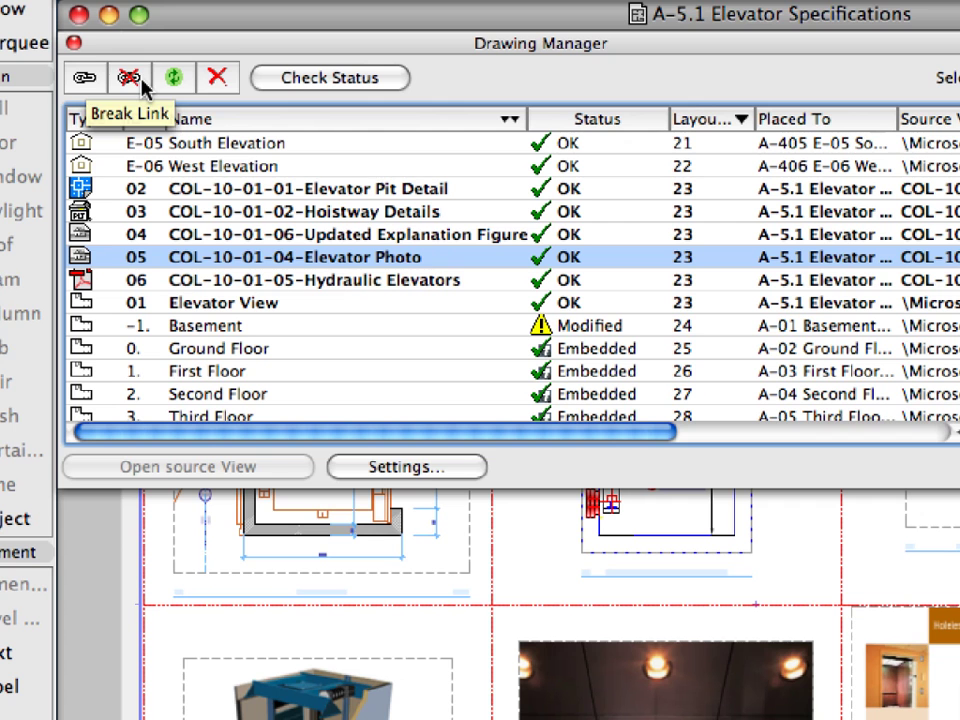
left_click(141, 84)
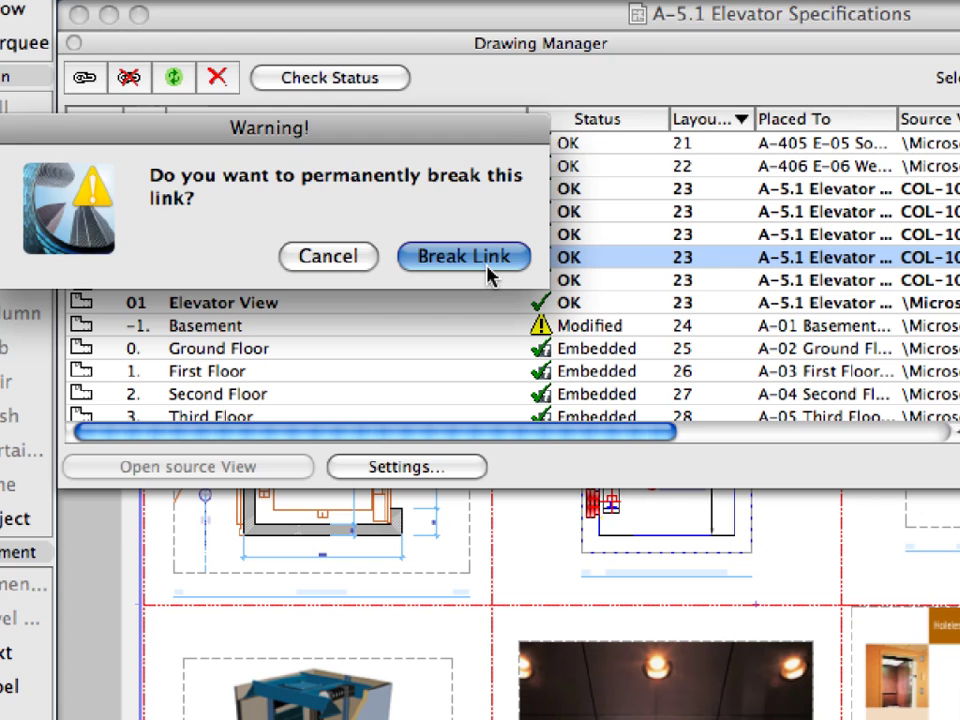
left_click(463, 257)
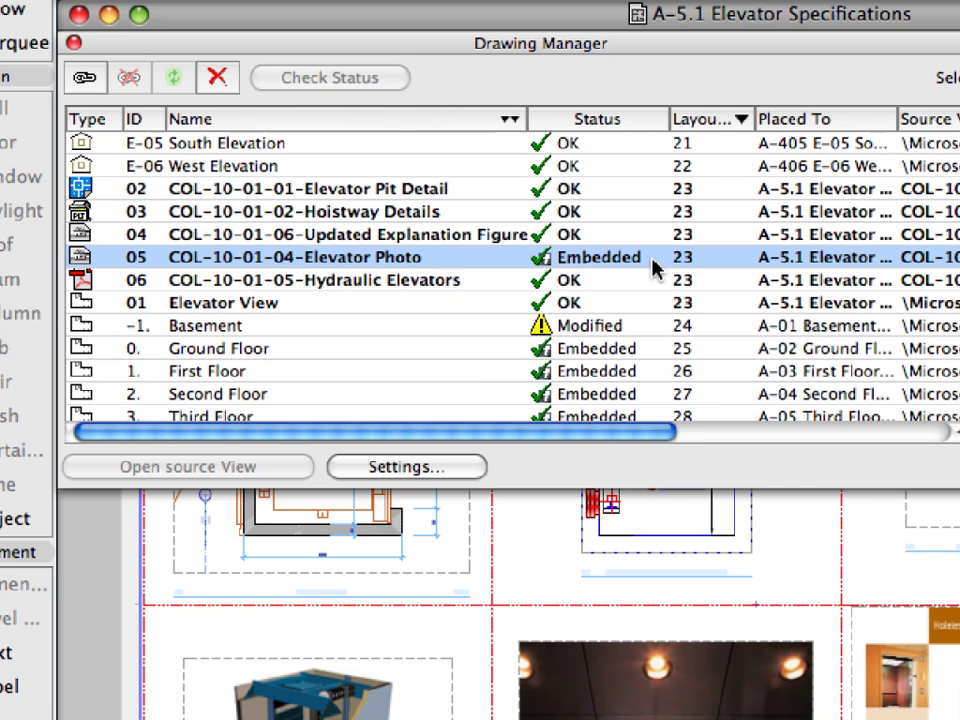
mouse_move(655, 268)
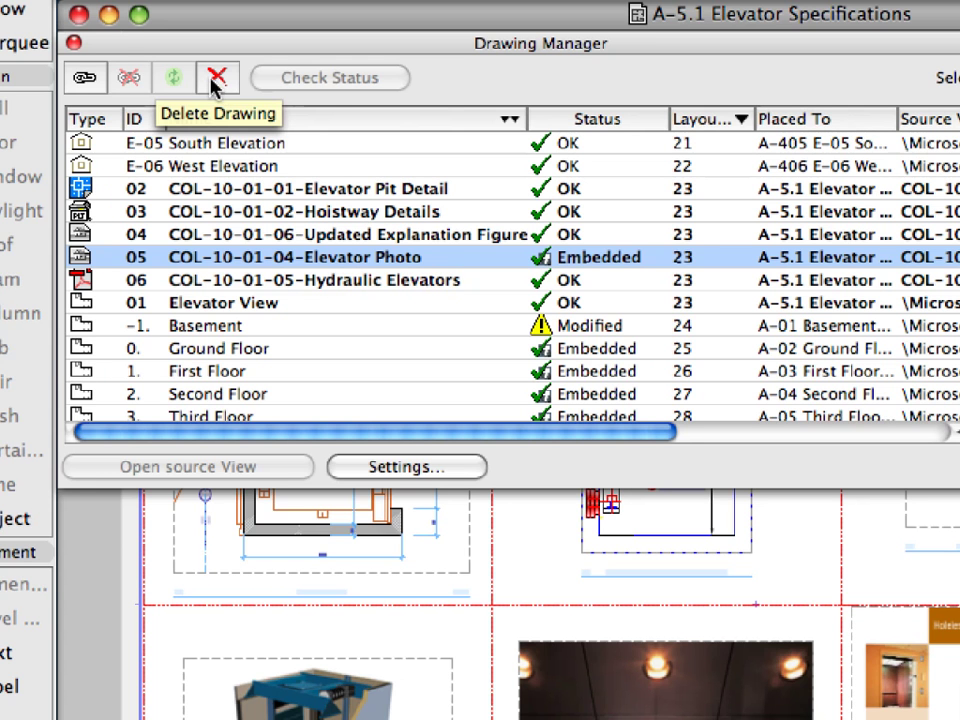
left_click(74, 44)
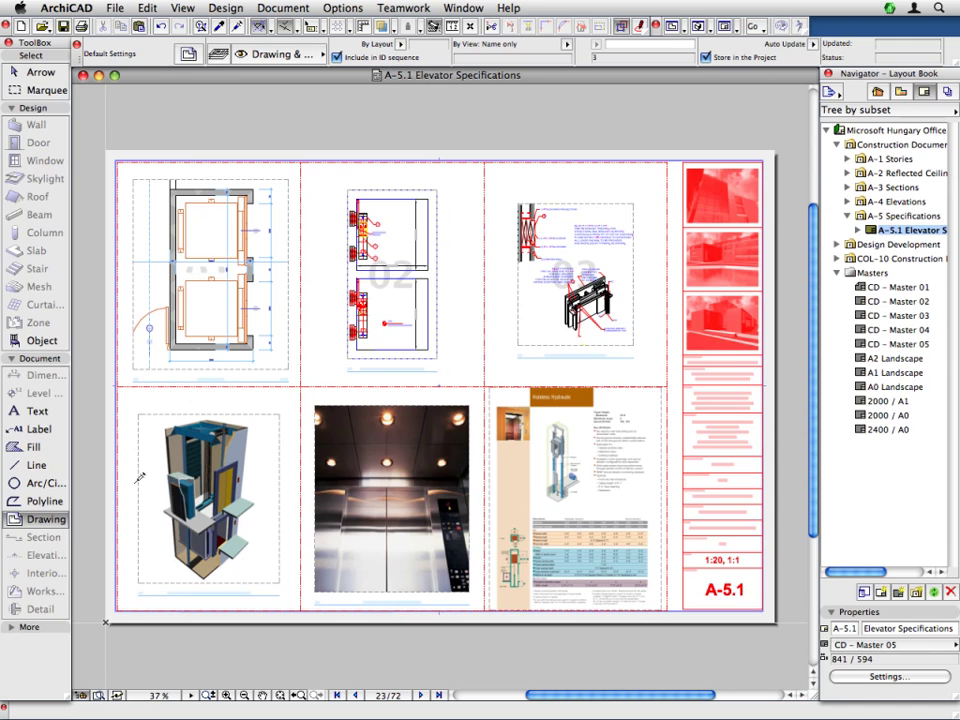
Step: Check the update status of the Elevator Photo drawing on the layout with the Arrow tool
scroll(134, 484, "up", 4)
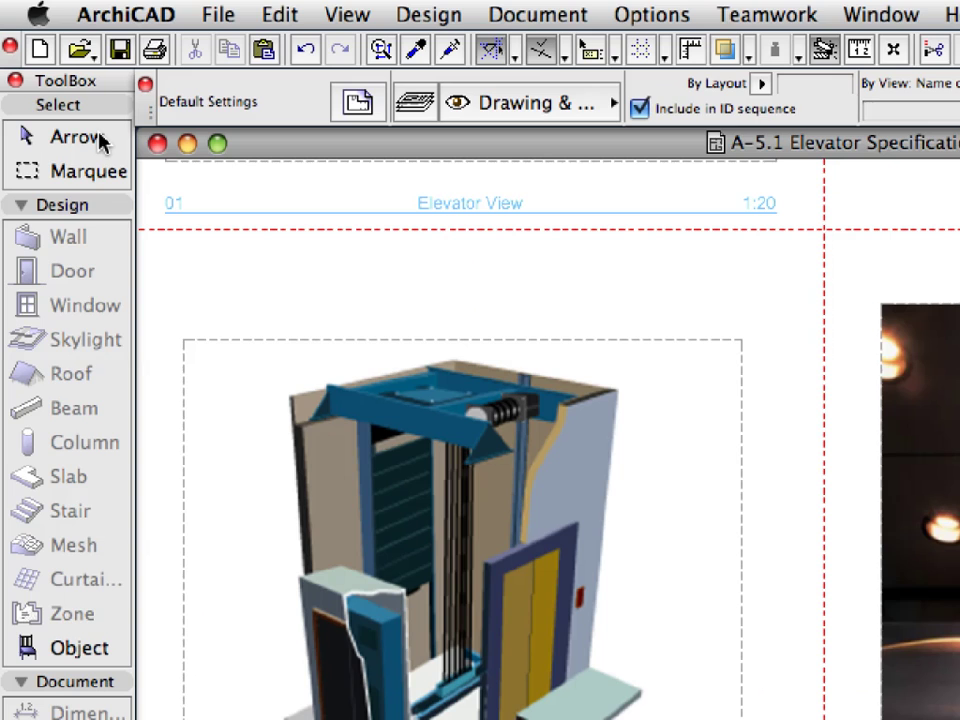
left_click(103, 143)
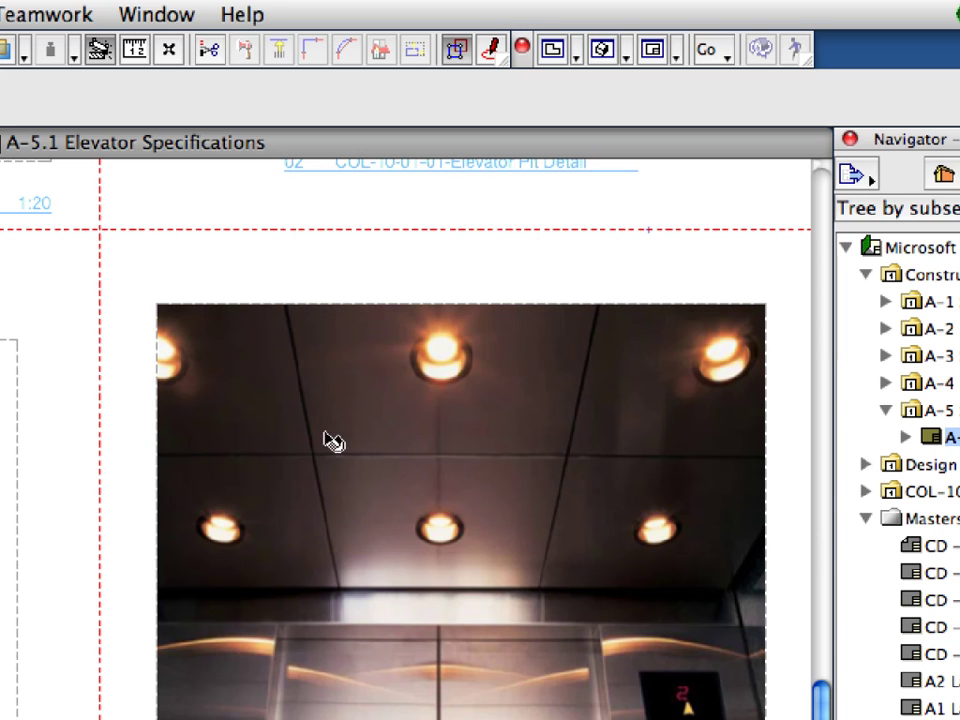
mouse_move(283, 425)
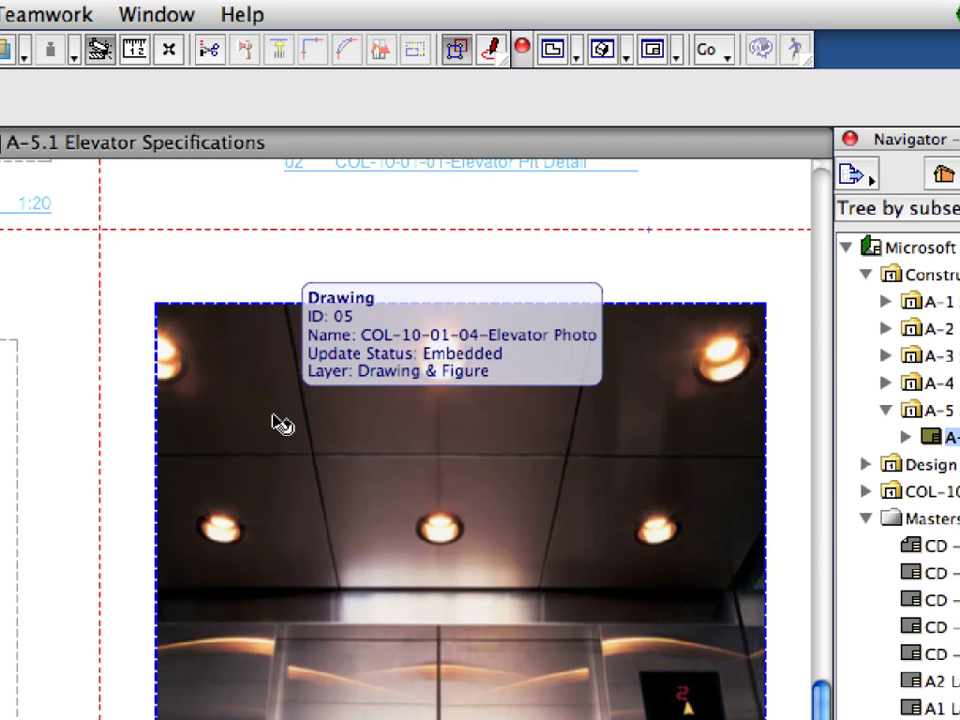